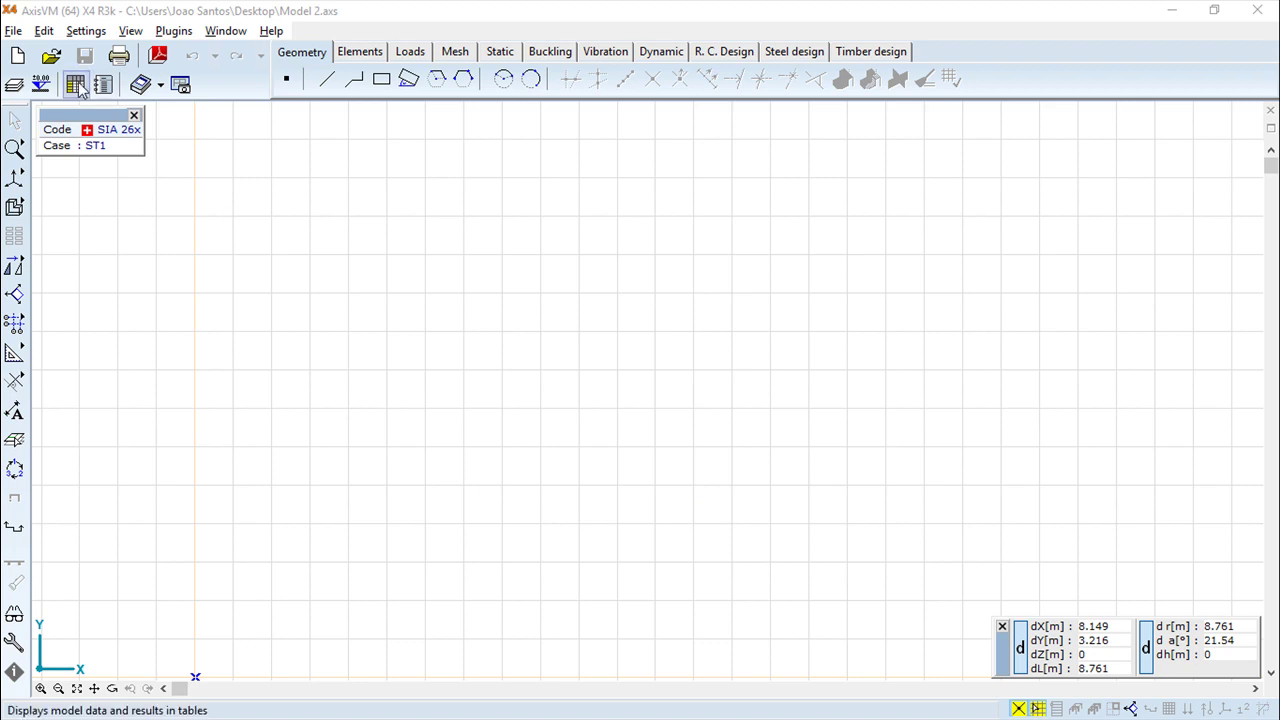
Create a new model named membrane_Z using the Eurocode design code
click(11, 57)
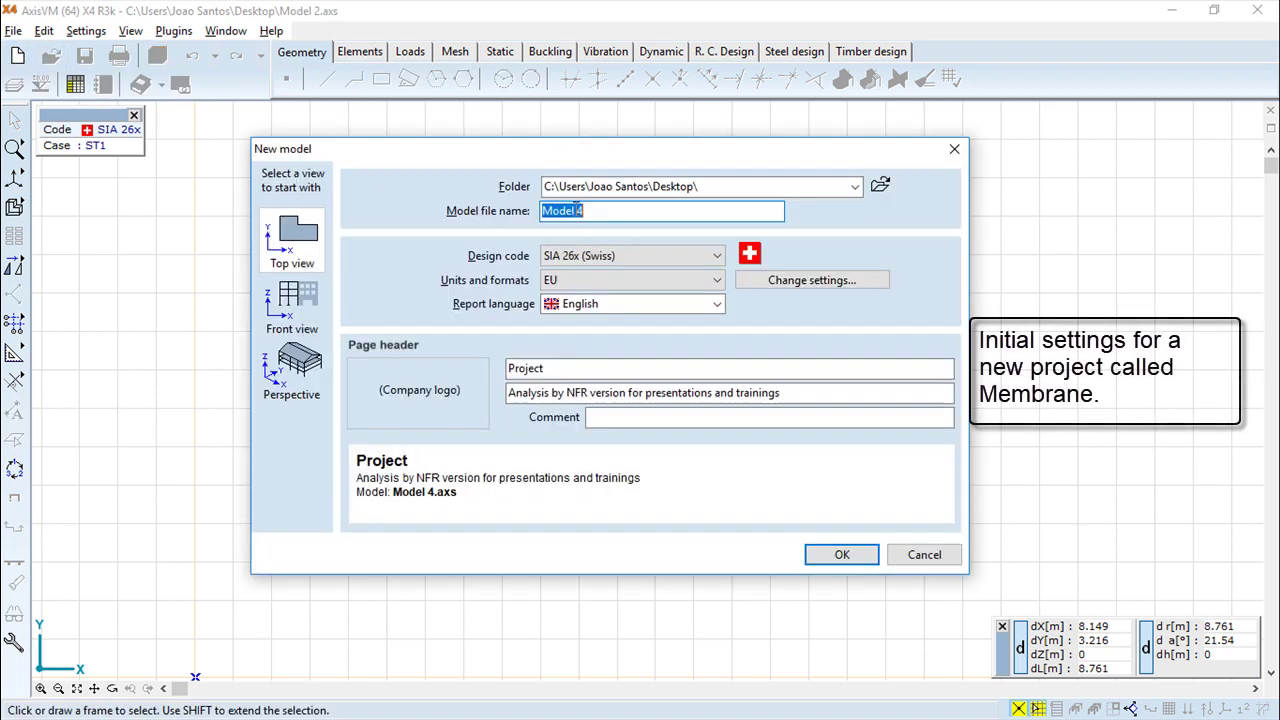
text(membrane_)
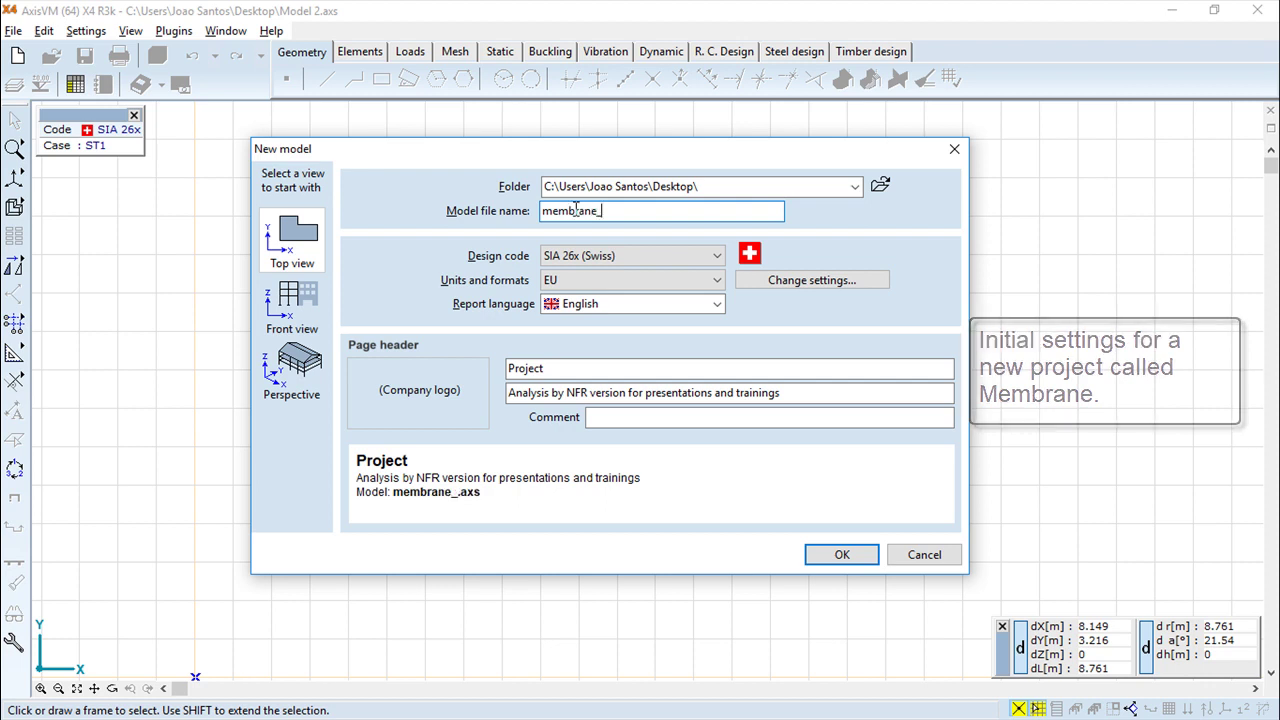
text(Z)
click(717, 257)
click(600, 316)
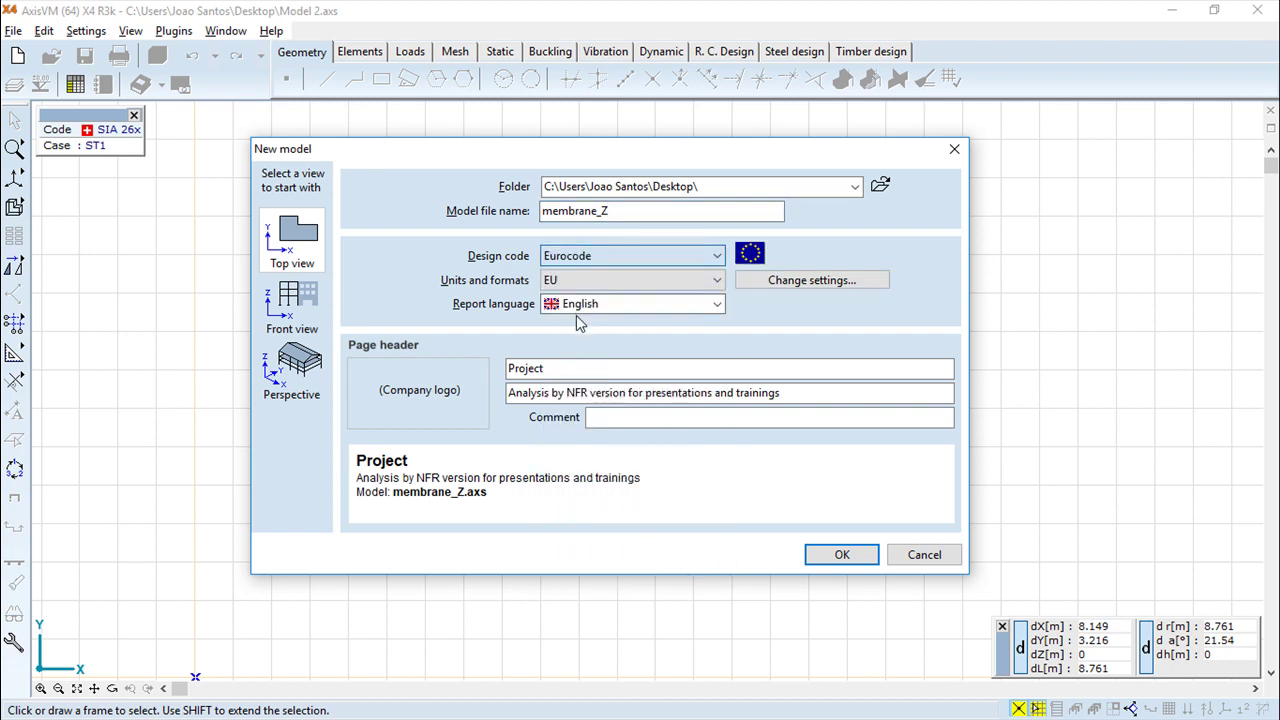
click(845, 557)
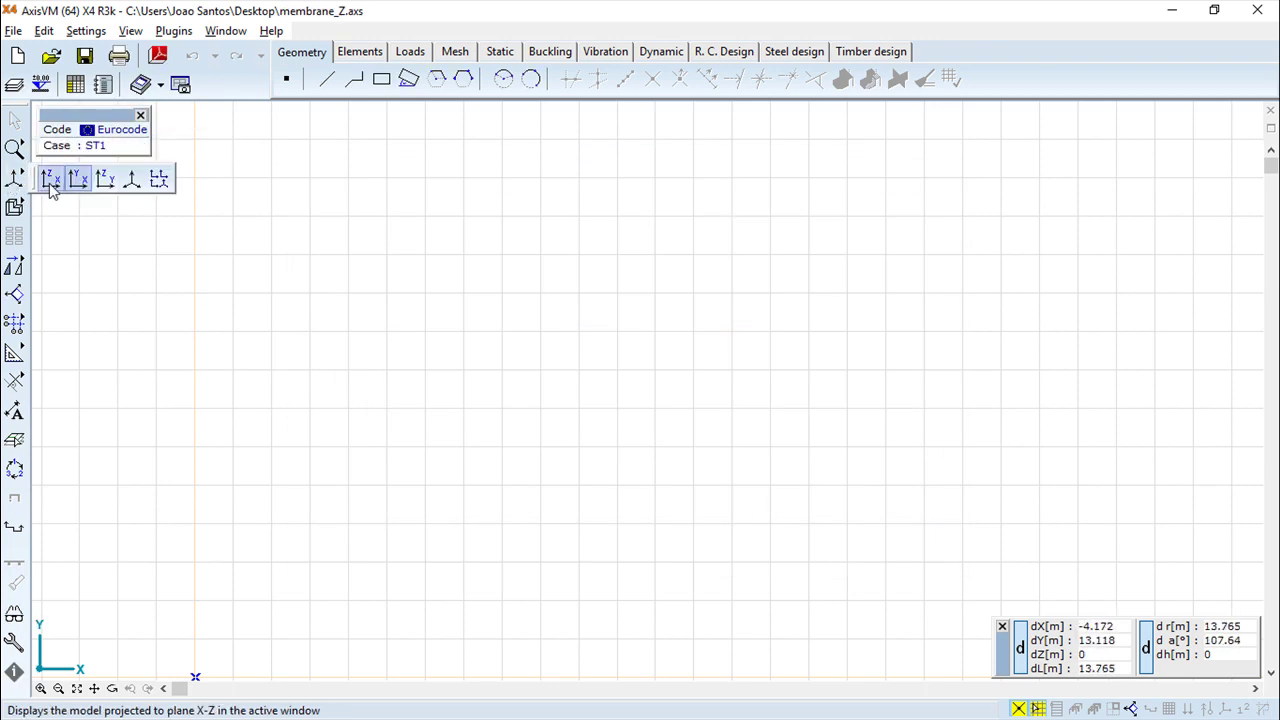
In the X-Z view, define a domain of C25/30 concrete from the library, drawn as a polygon
click(48, 180)
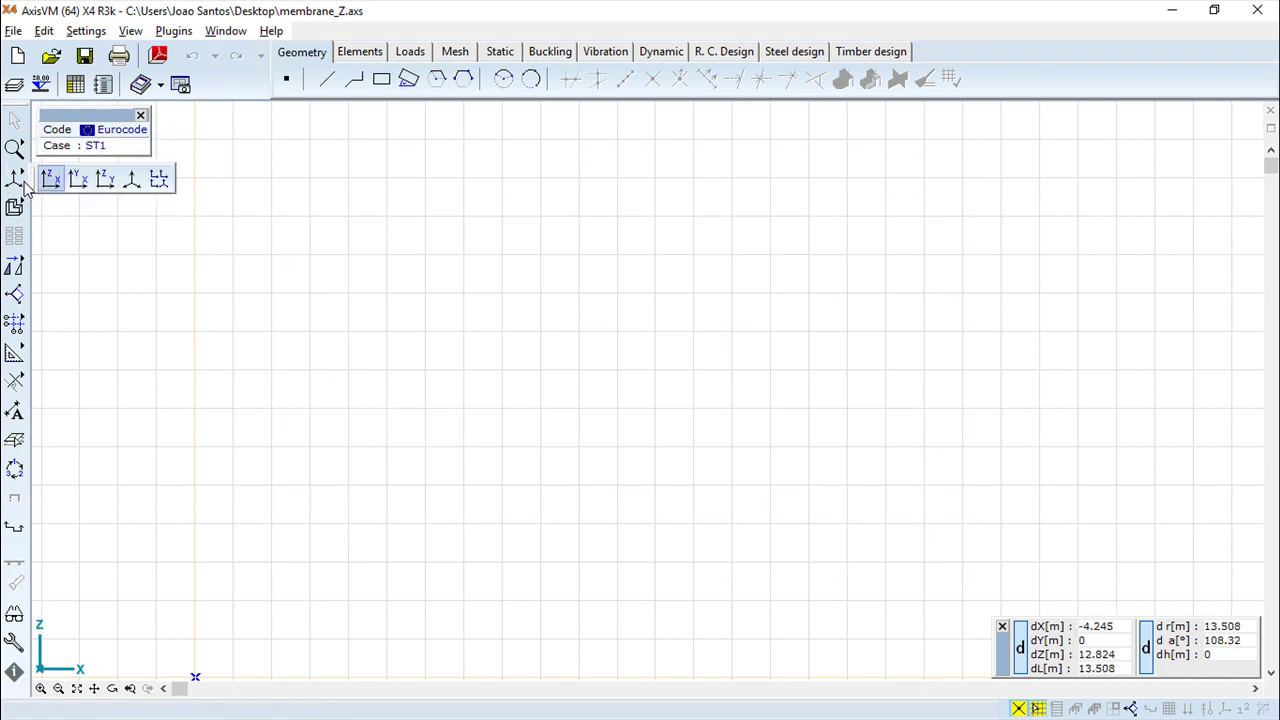
click(357, 52)
click(354, 80)
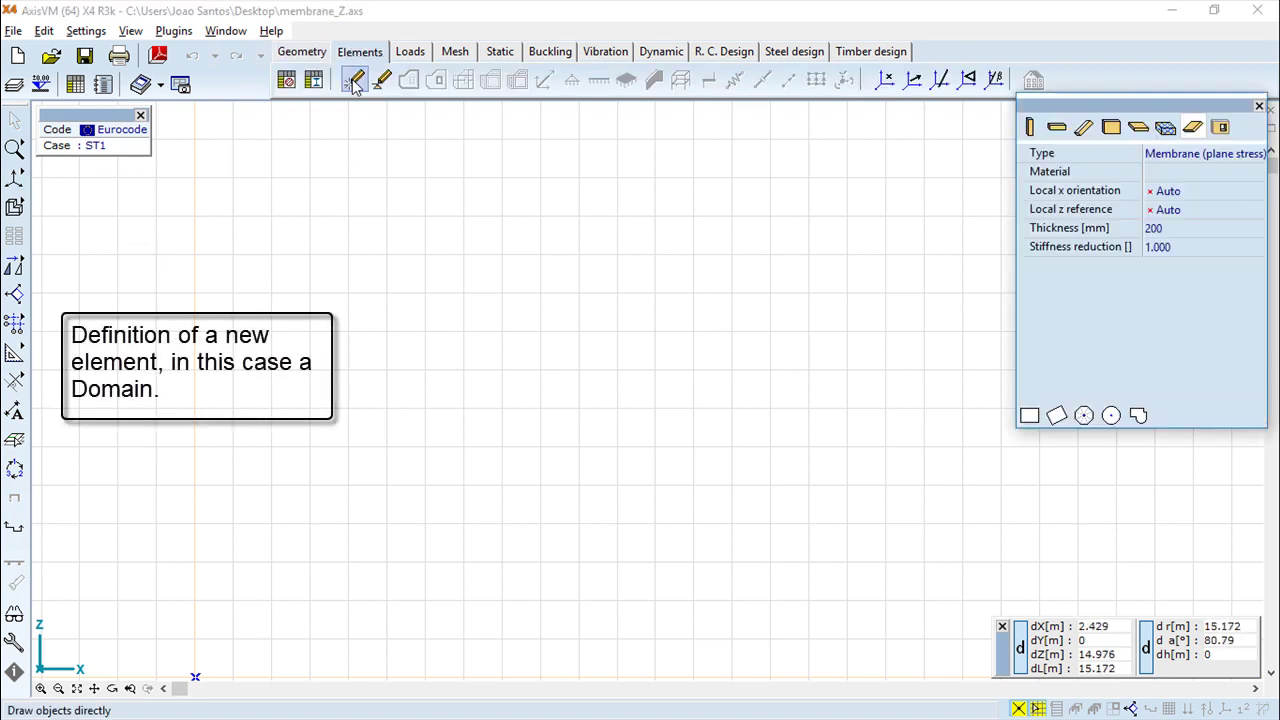
click(1222, 171)
click(1240, 172)
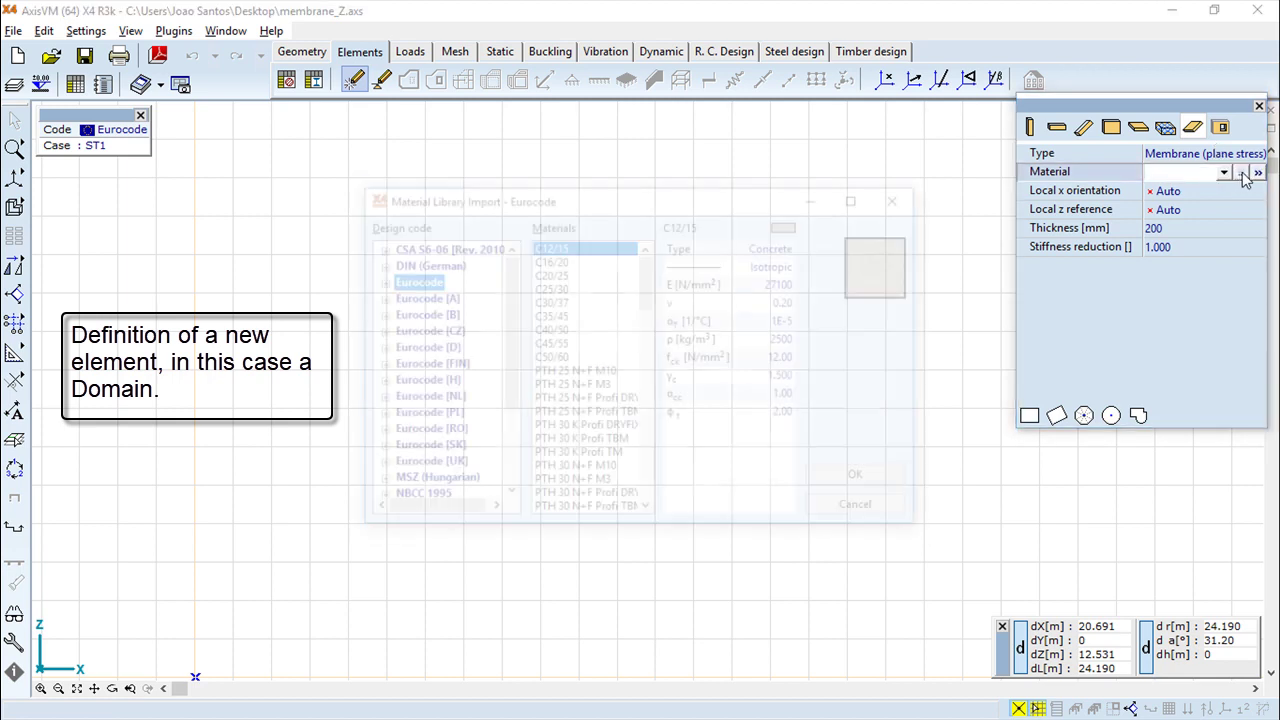
click(556, 288)
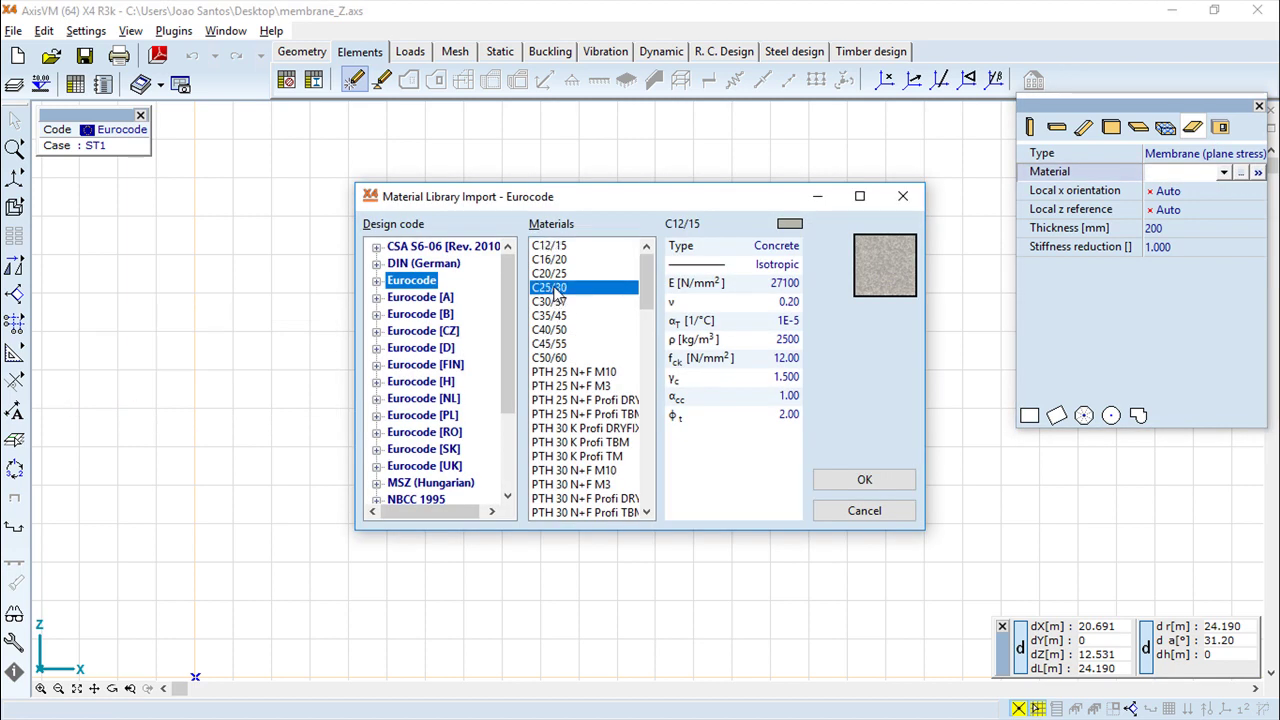
click(865, 482)
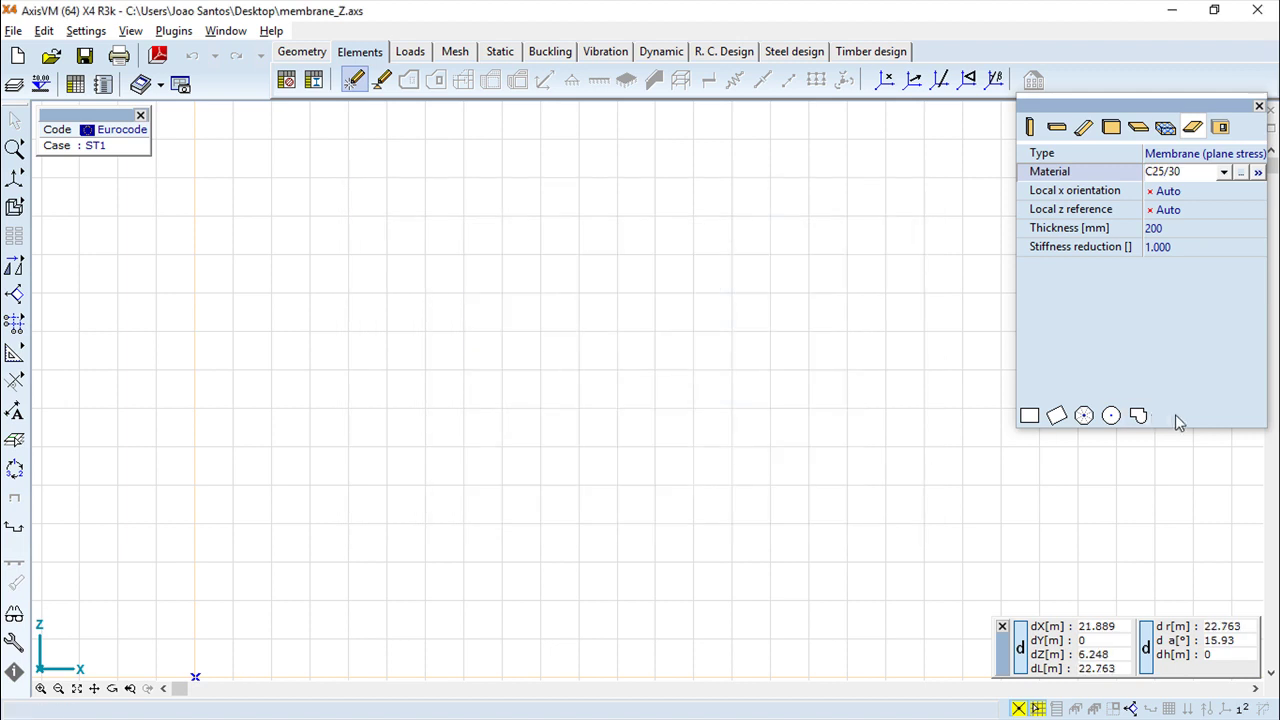
click(1138, 415)
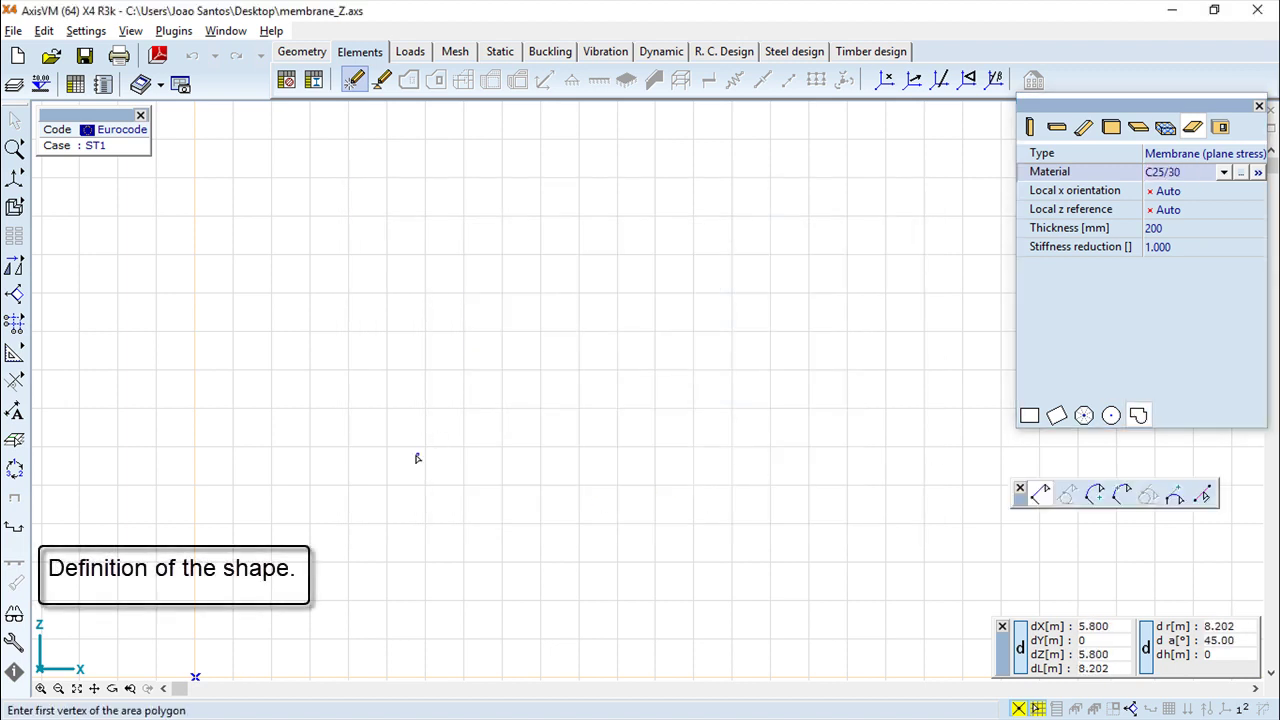
Place the first outline vertex at the origin (0, 0, 0)
text(0)
key(Tab)
text(0)
key(Tab)
text(0)
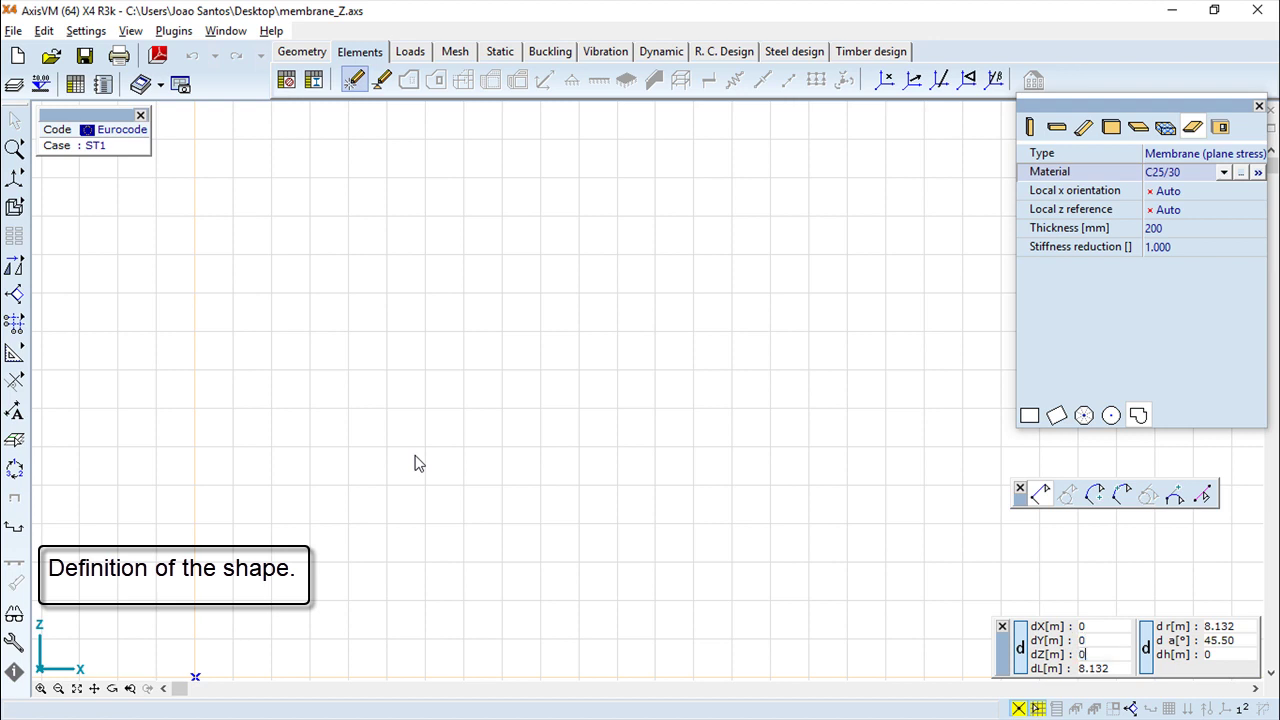
key(Return)
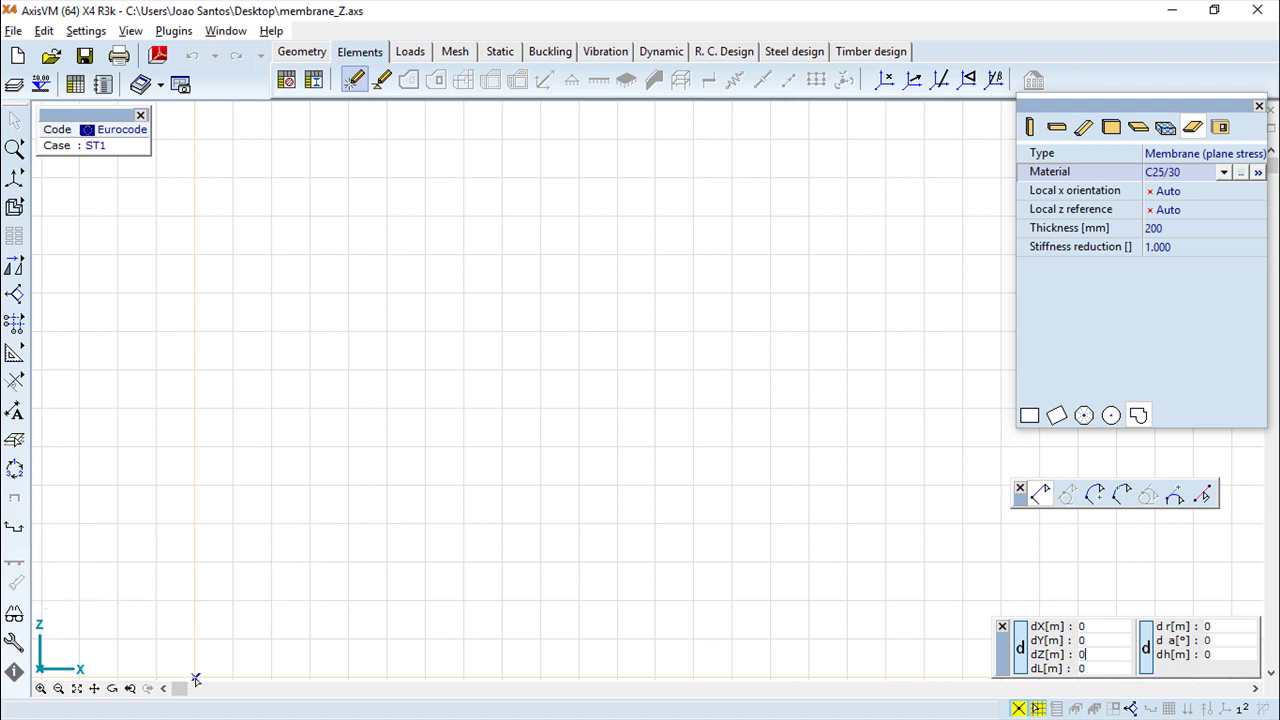
middle_drag(668, 436, 669, 397)
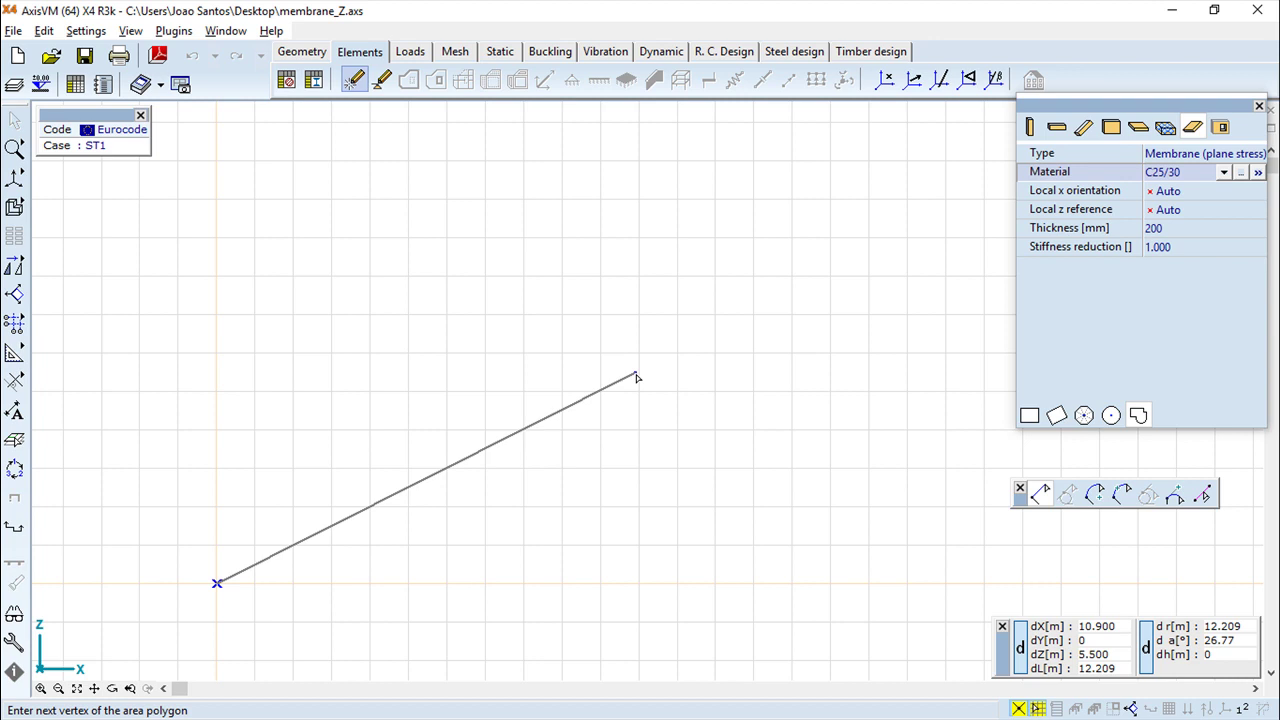
Add vertices 1 m to the right, then 0.8 m right and 3 m up
text(x)
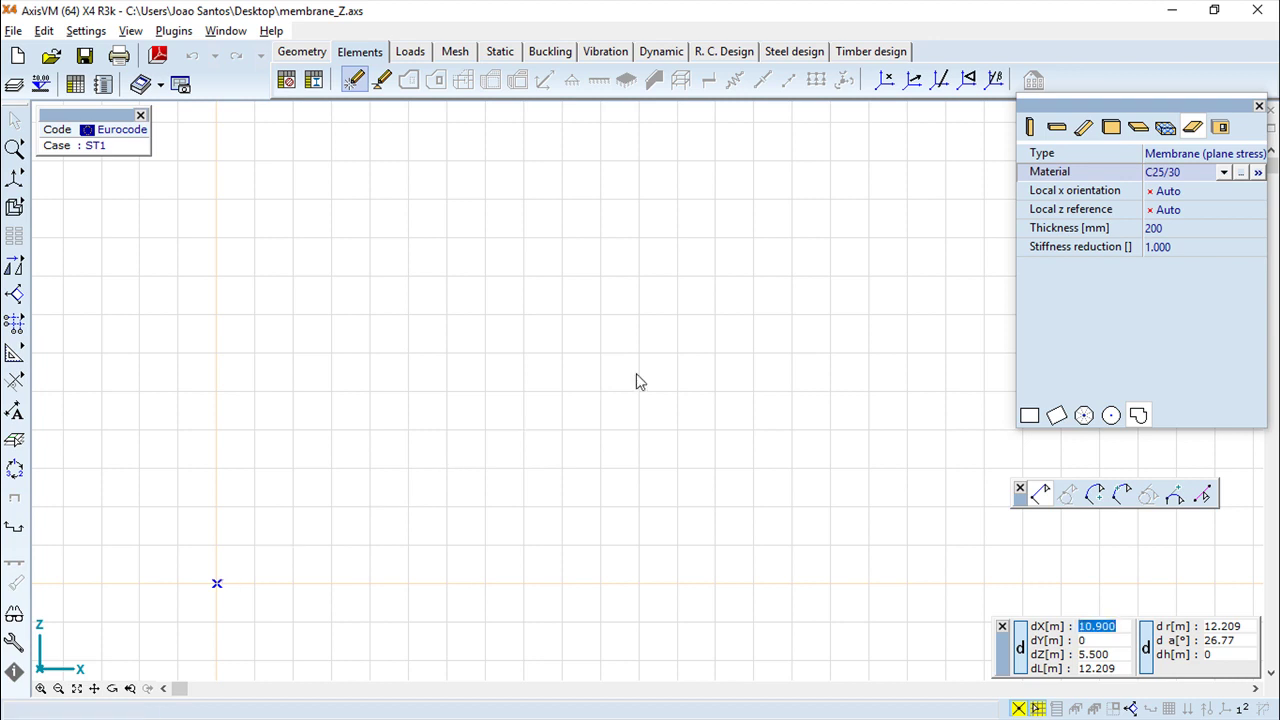
text(1)
key(Tab)
text(0)
key(Tab)
text(0)
key(Return)
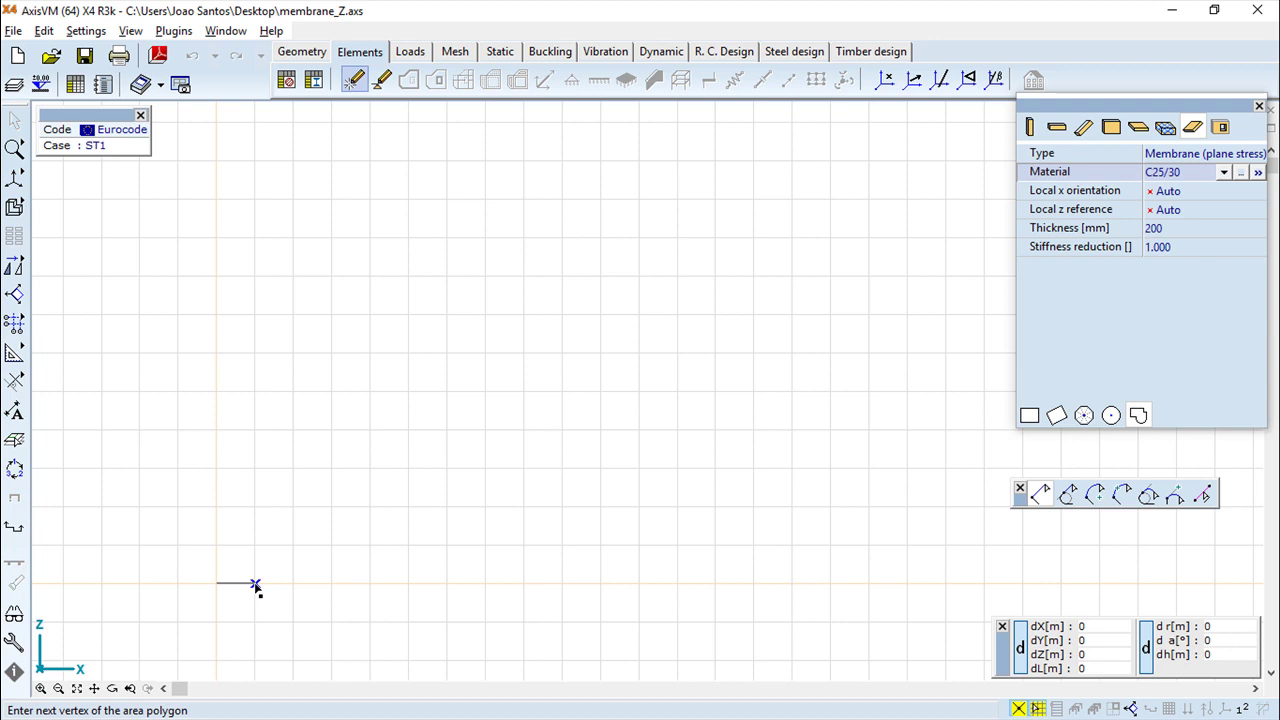
text(0.8)
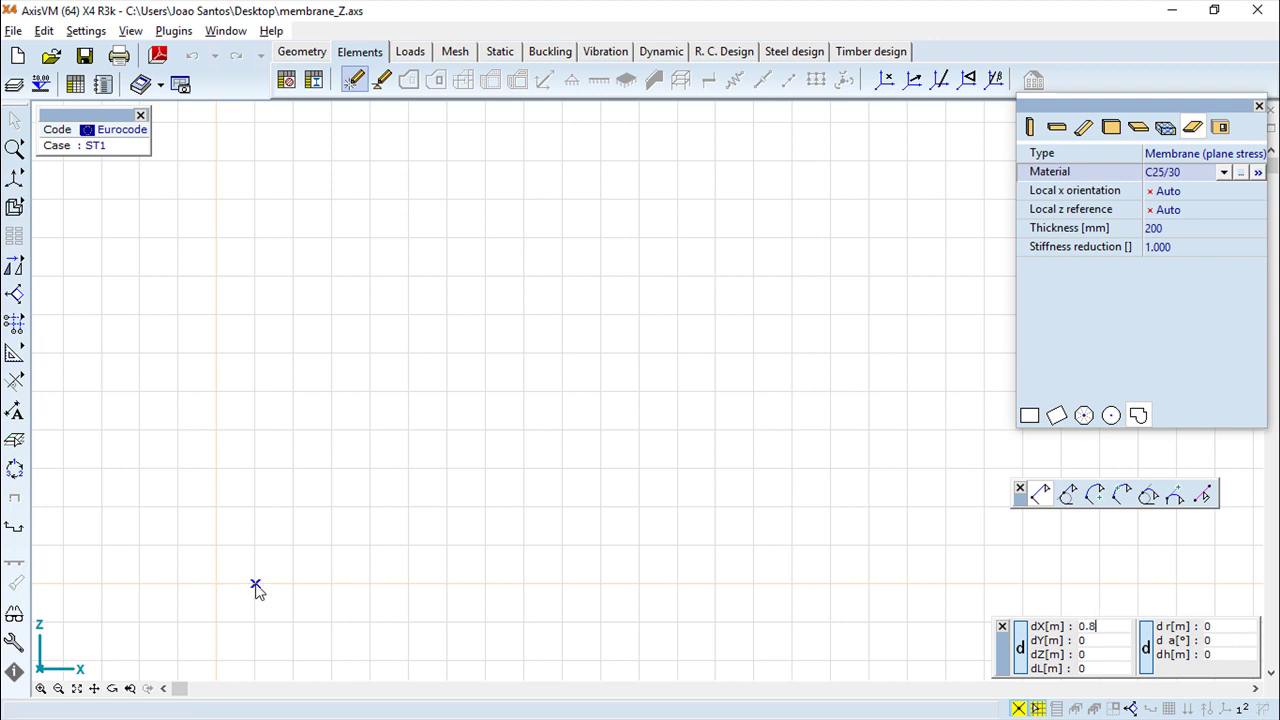
key(Tab)
key(Tab)
text(3)
key(Return)
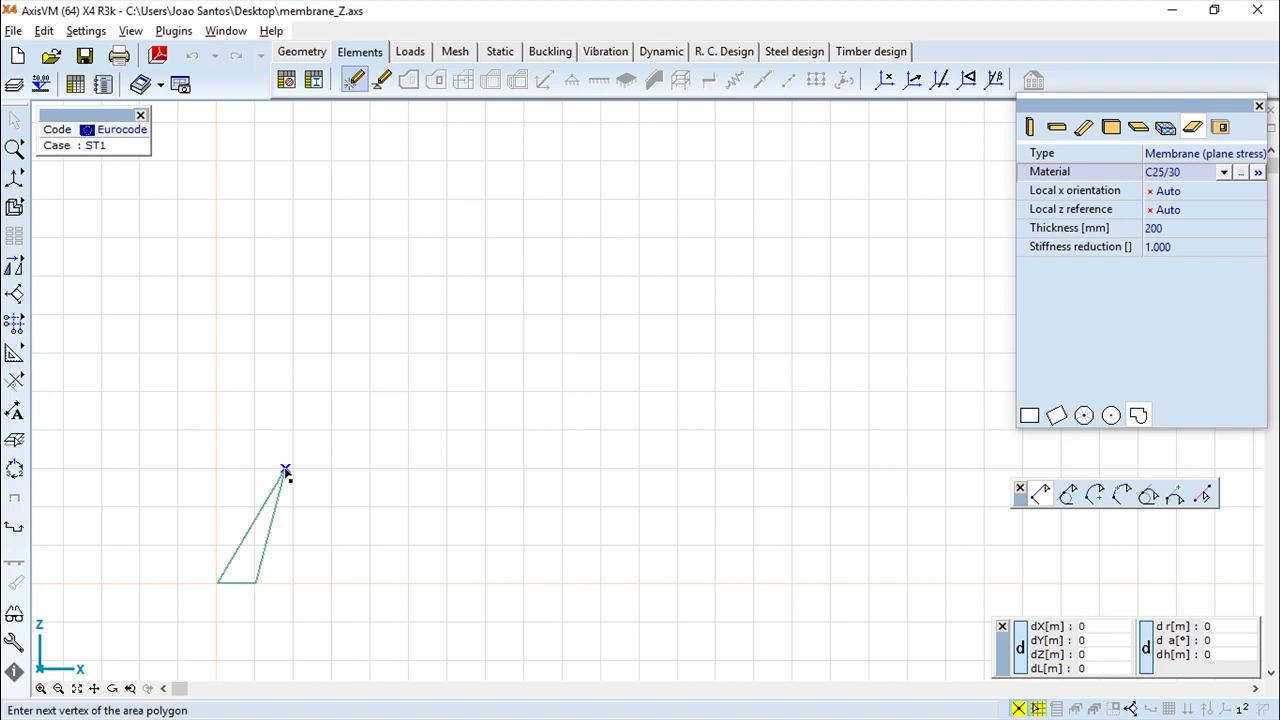
Add vertices 8.4 m to the right, then 0.8 m right and 3 m down
key(Escape)
text(8.4)
key(Tab)
text(0)
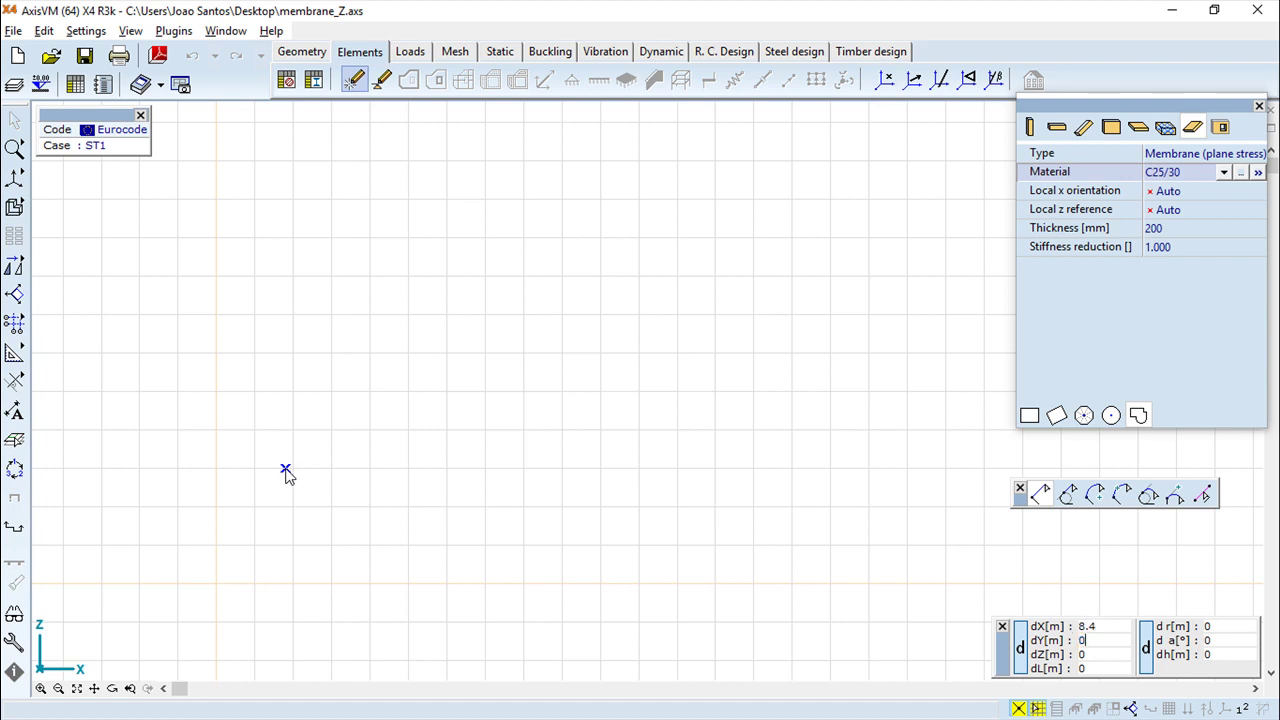
key(Tab)
text(0)
key(Return)
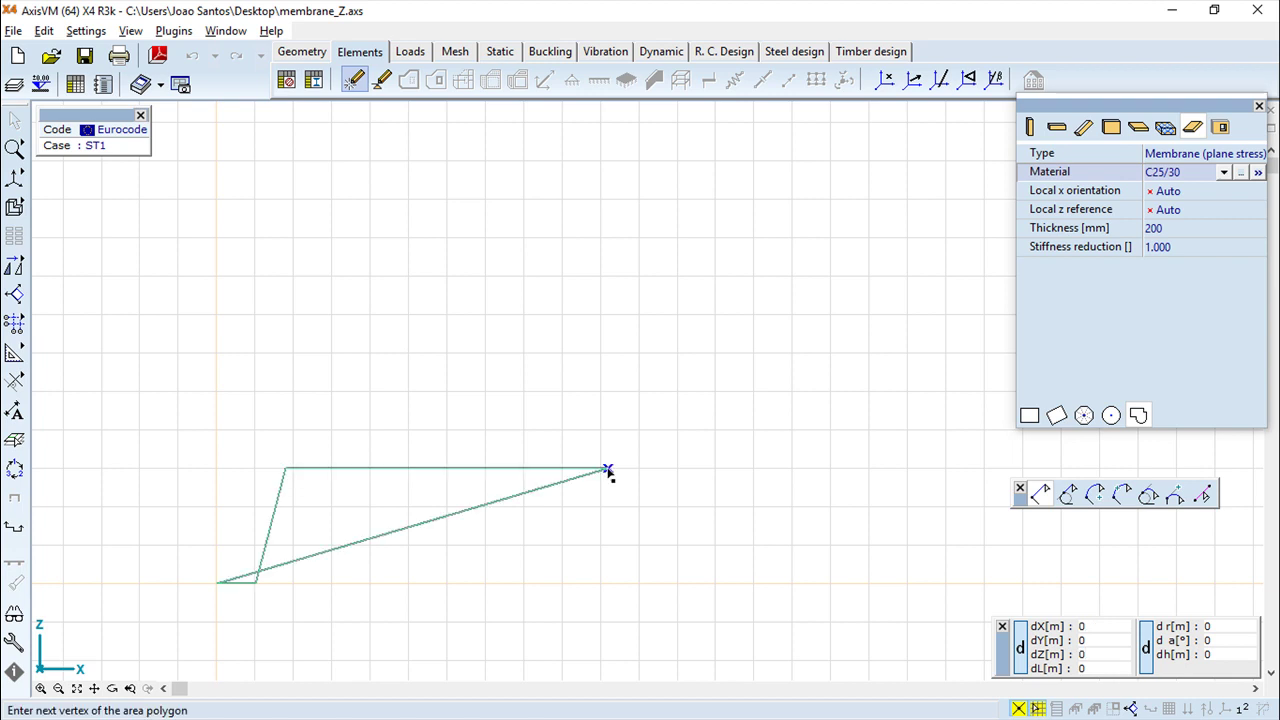
text(0.8)
key(Tab)
text(0)
key(Tab)
key(Return)
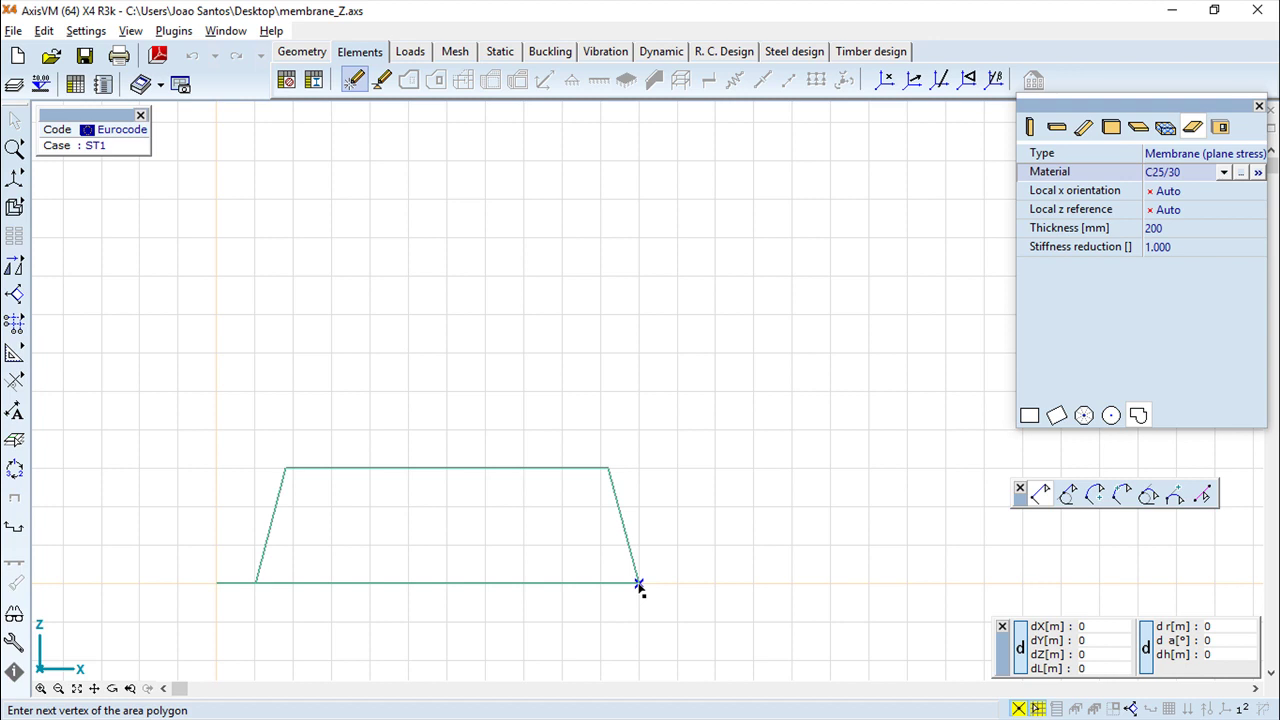
key(Escape)
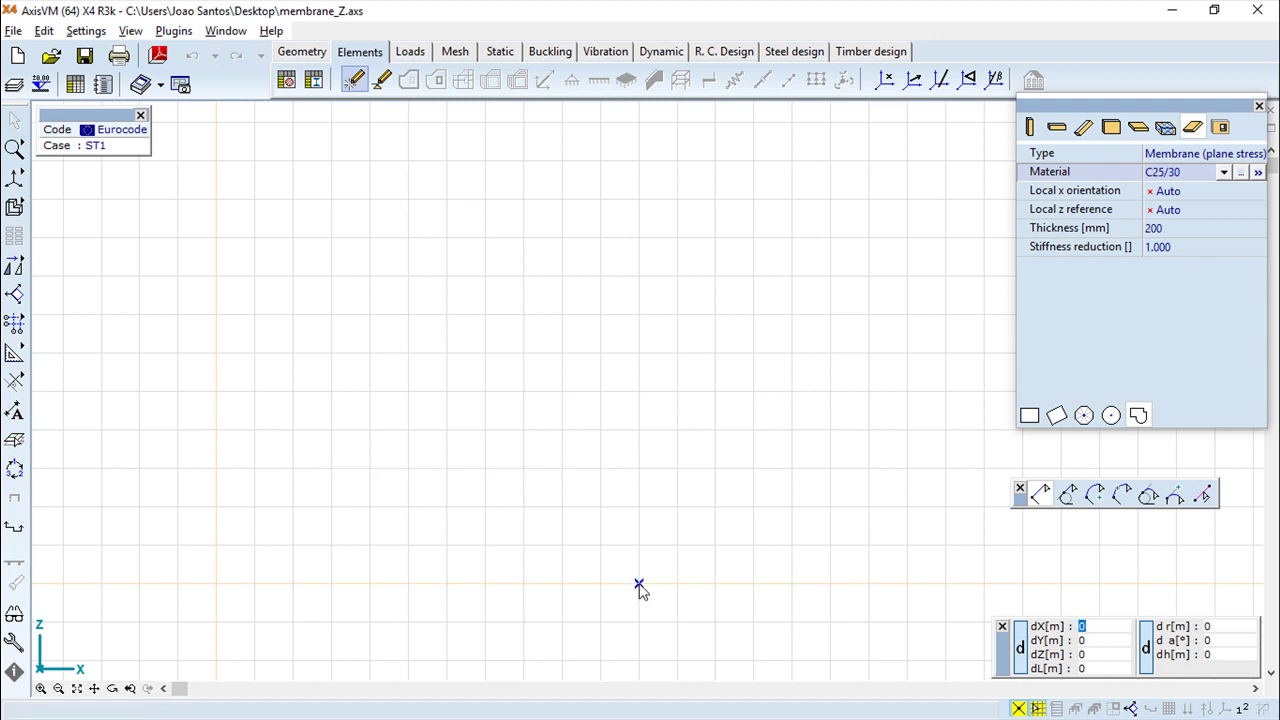
Add outline vertices 1 m to the right and then straight above the last one
text(1)
key(Tab)
text(0)
key(Return)
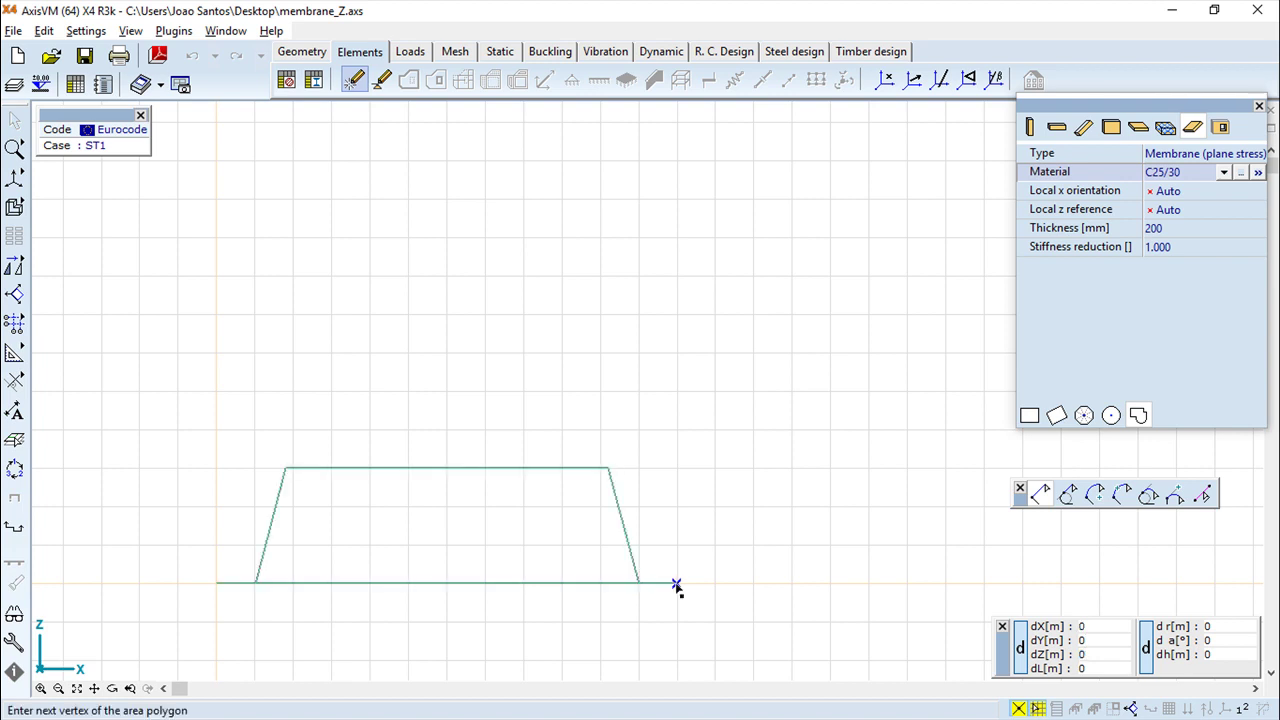
key(Escape)
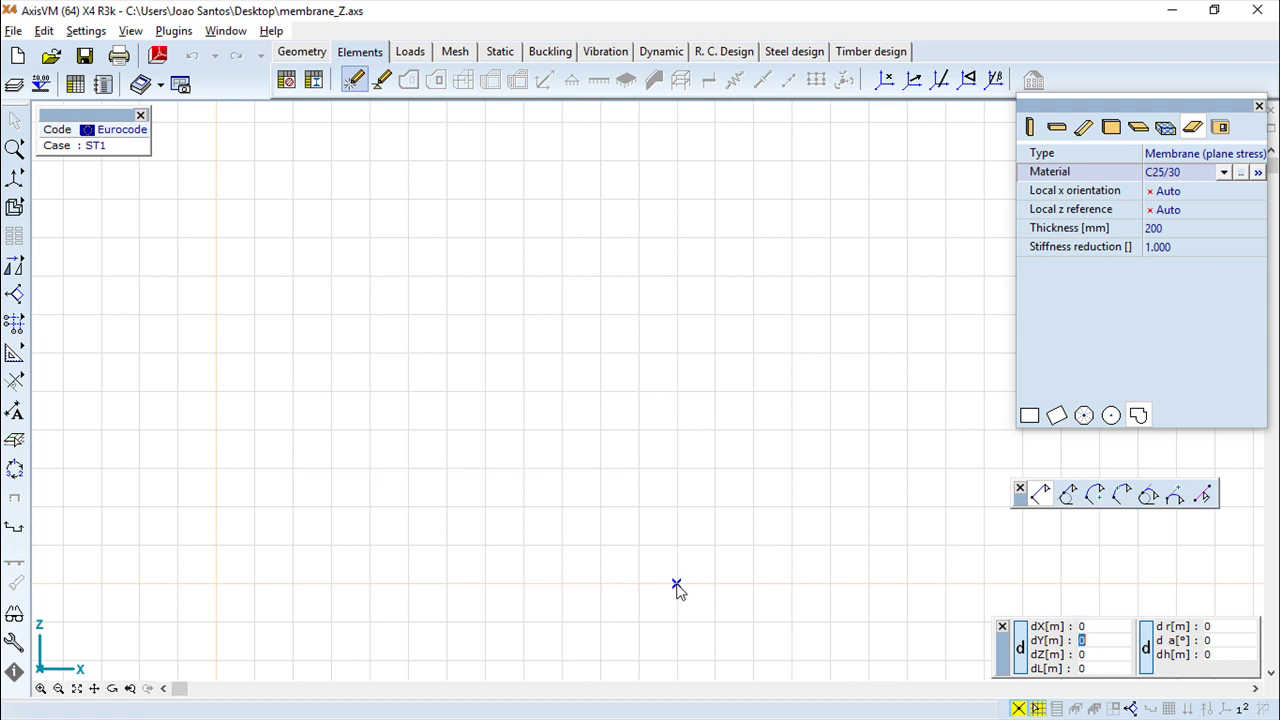
text(0)
key(Return)
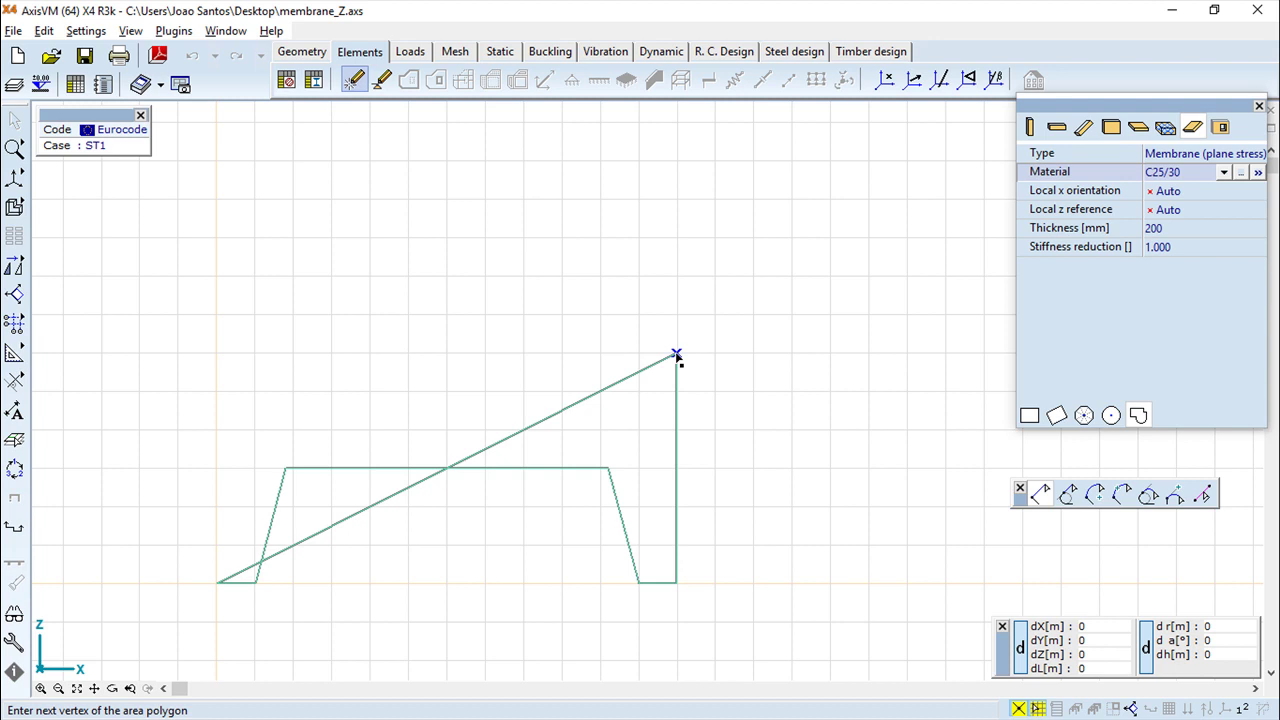
Add a vertex 12 m to the left, close the polygon, and recentre the finished membrane domain
text(-12)
key(Tab)
key(Tab)
key(Return)
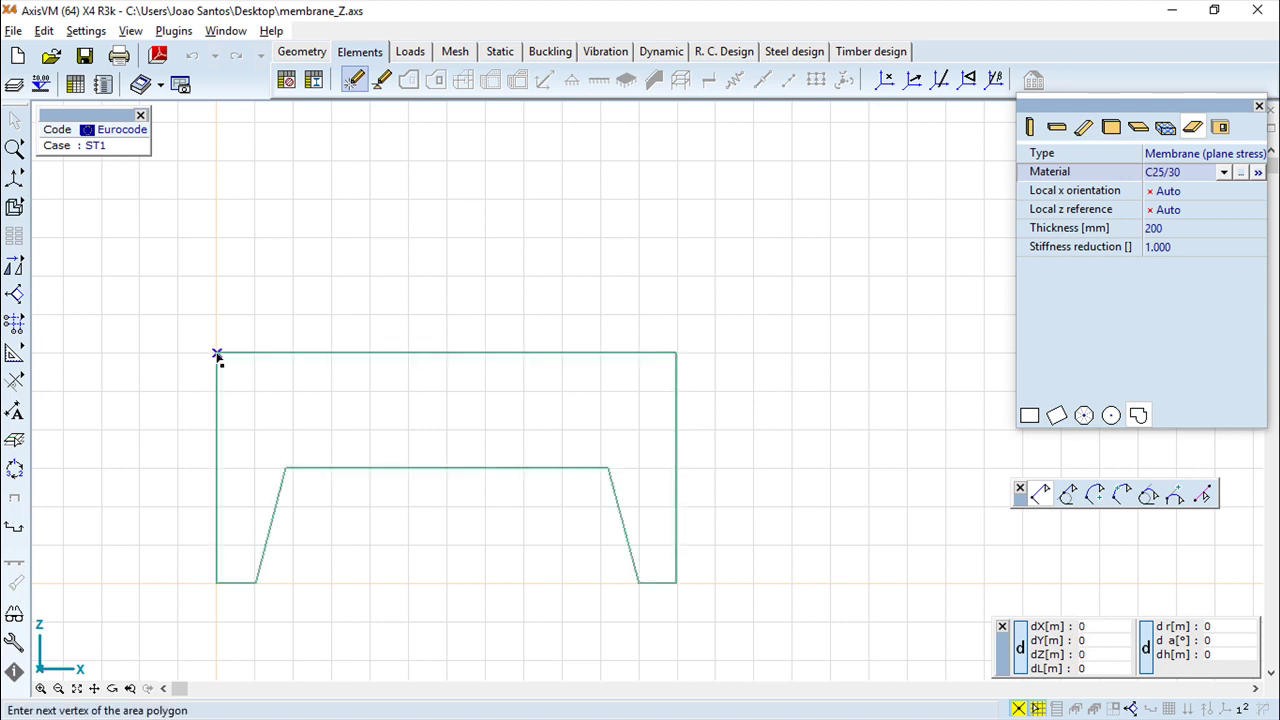
key(Return)
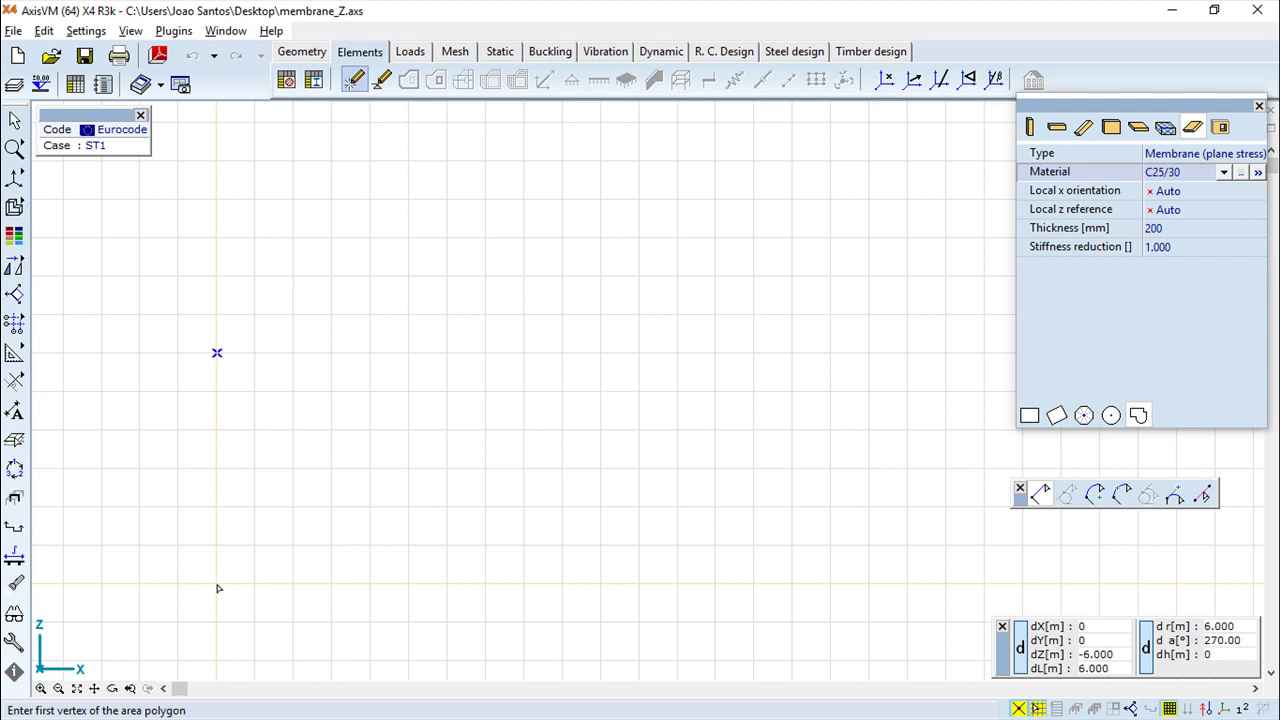
key(Escape)
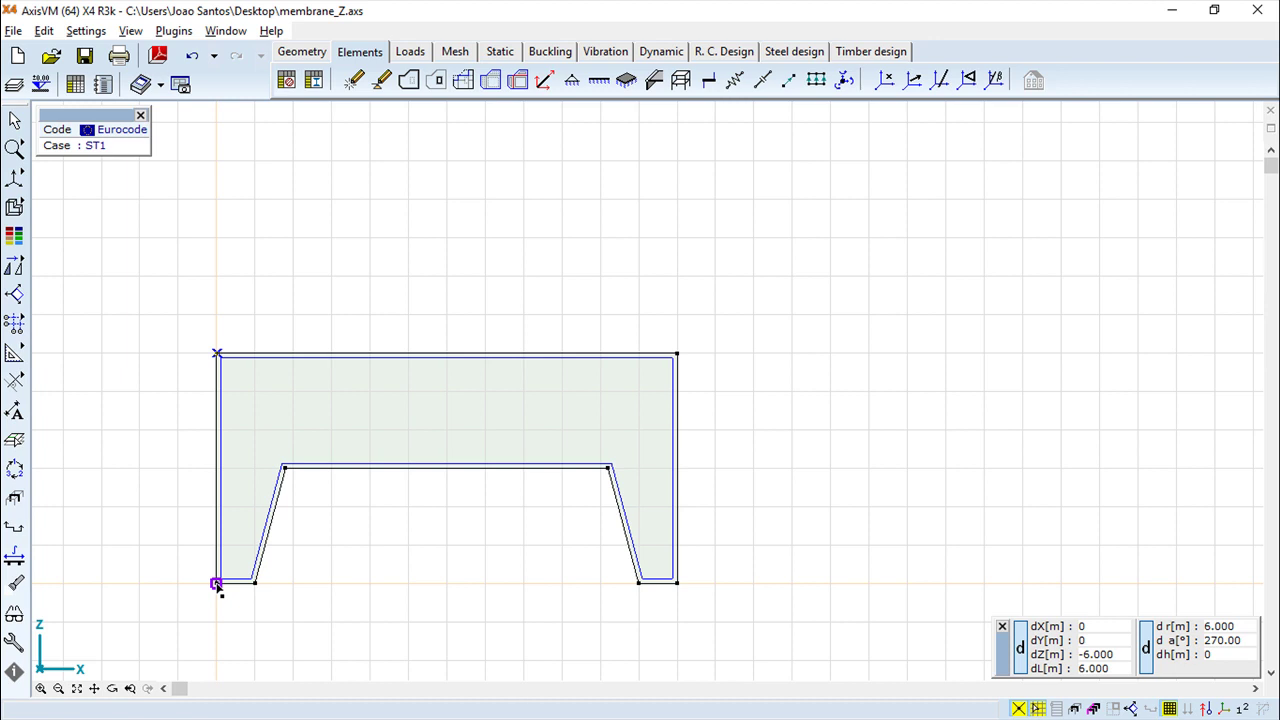
scroll(400, 549, up, 2)
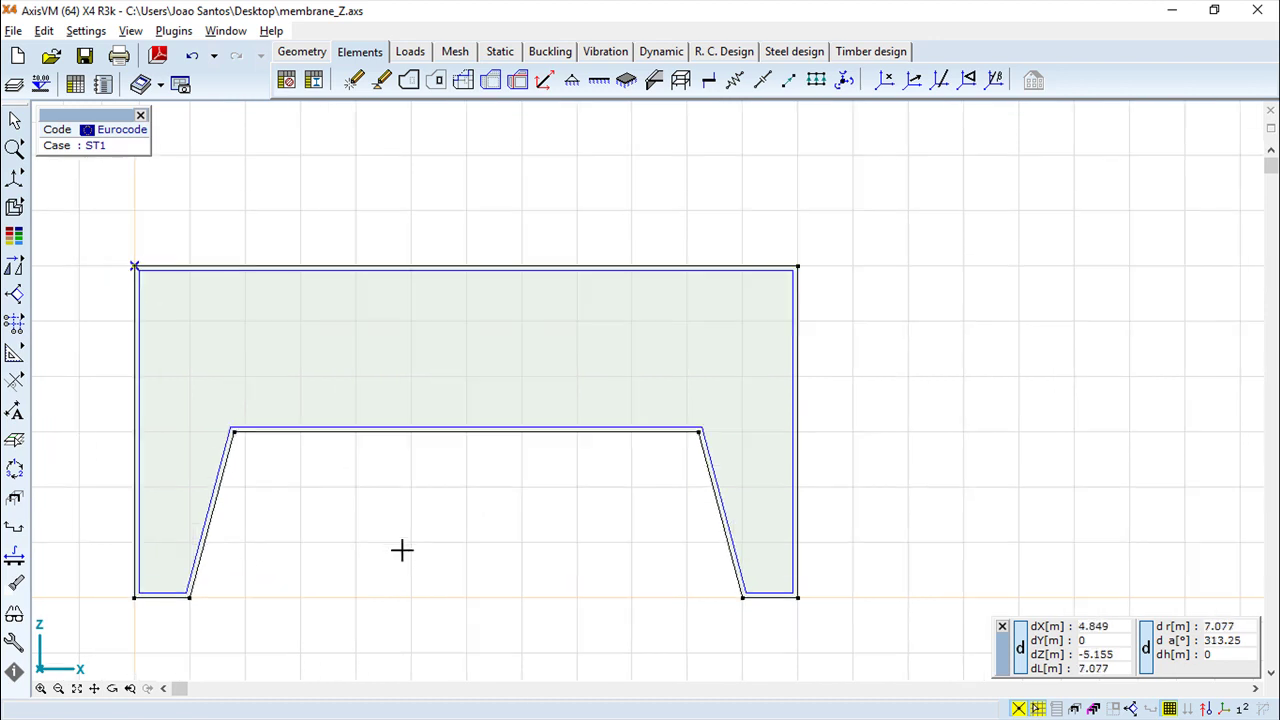
middle_drag(449, 571, 650, 540)
scroll(580, 549, down, 1)
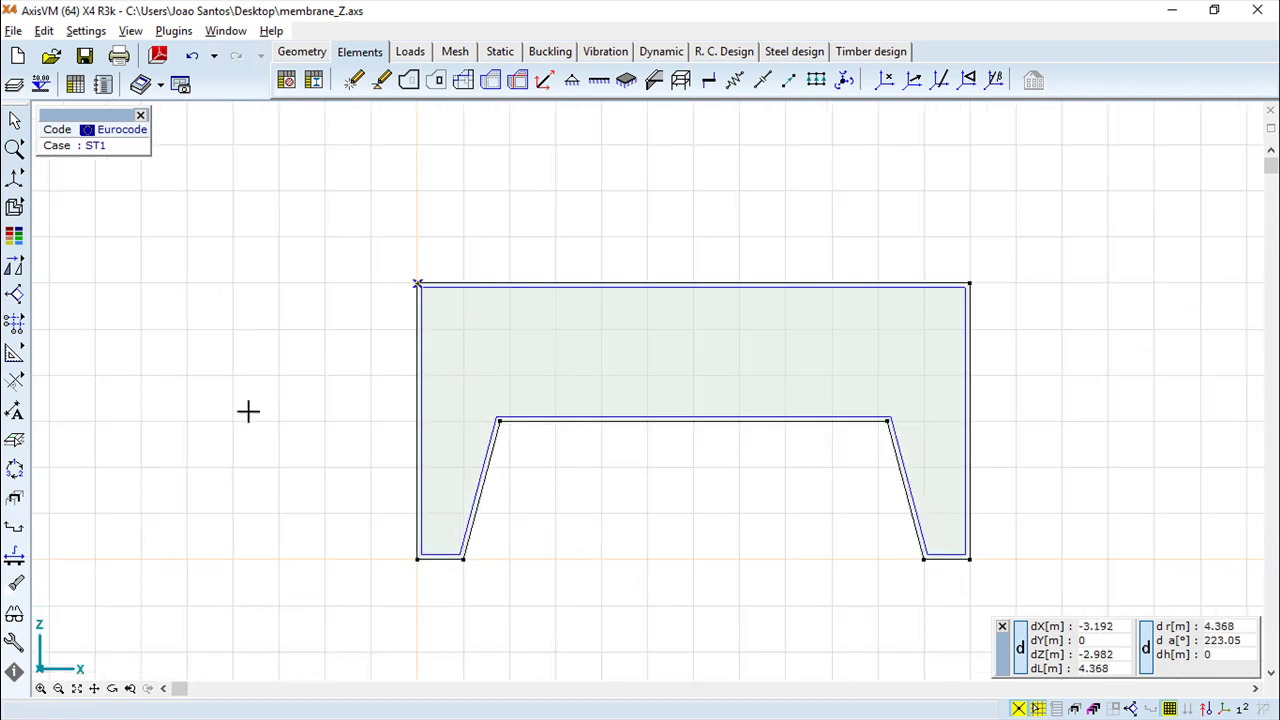
click(14, 268)
Make one incremental copy of the top edge line offset by dZ -0.8 m
click(42, 264)
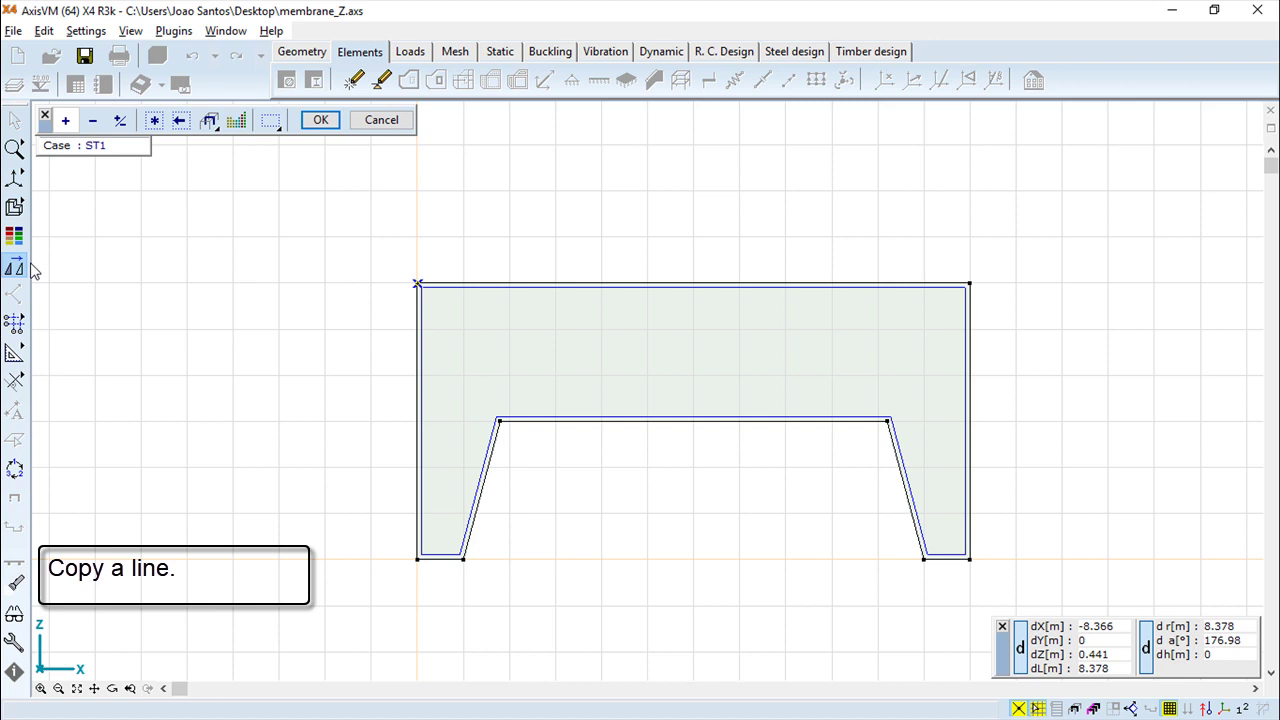
click(551, 287)
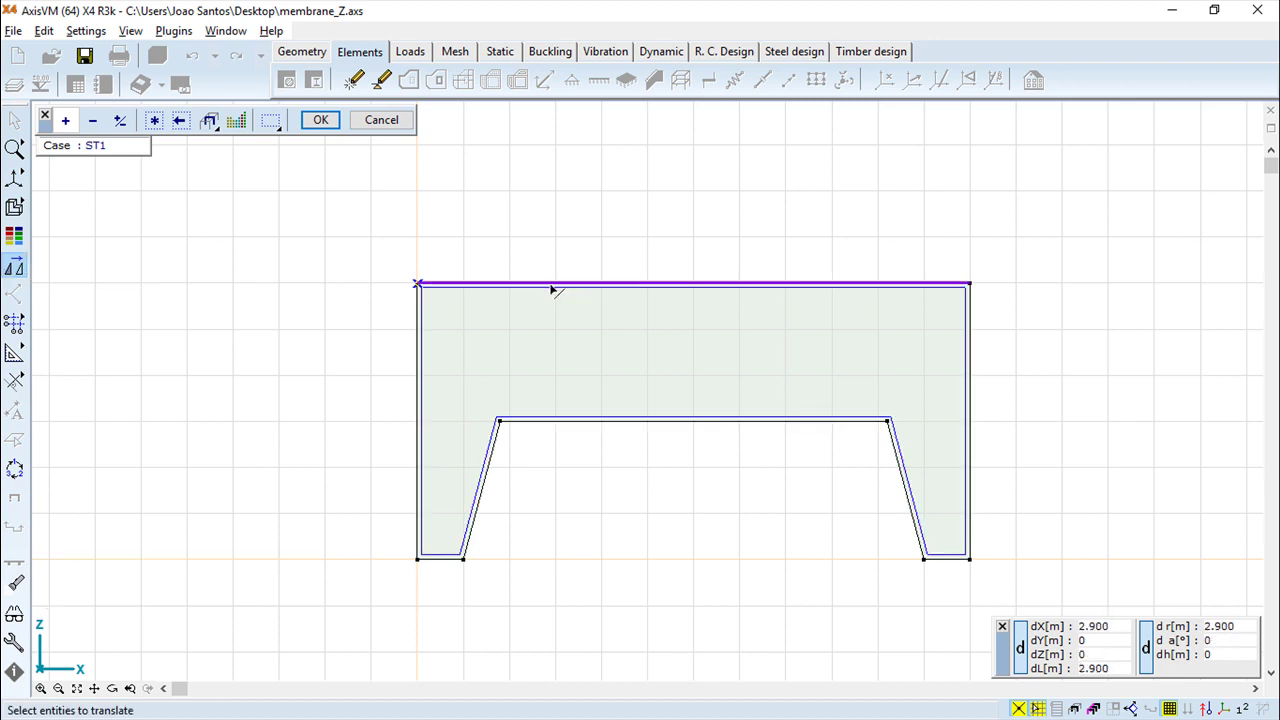
click(321, 121)
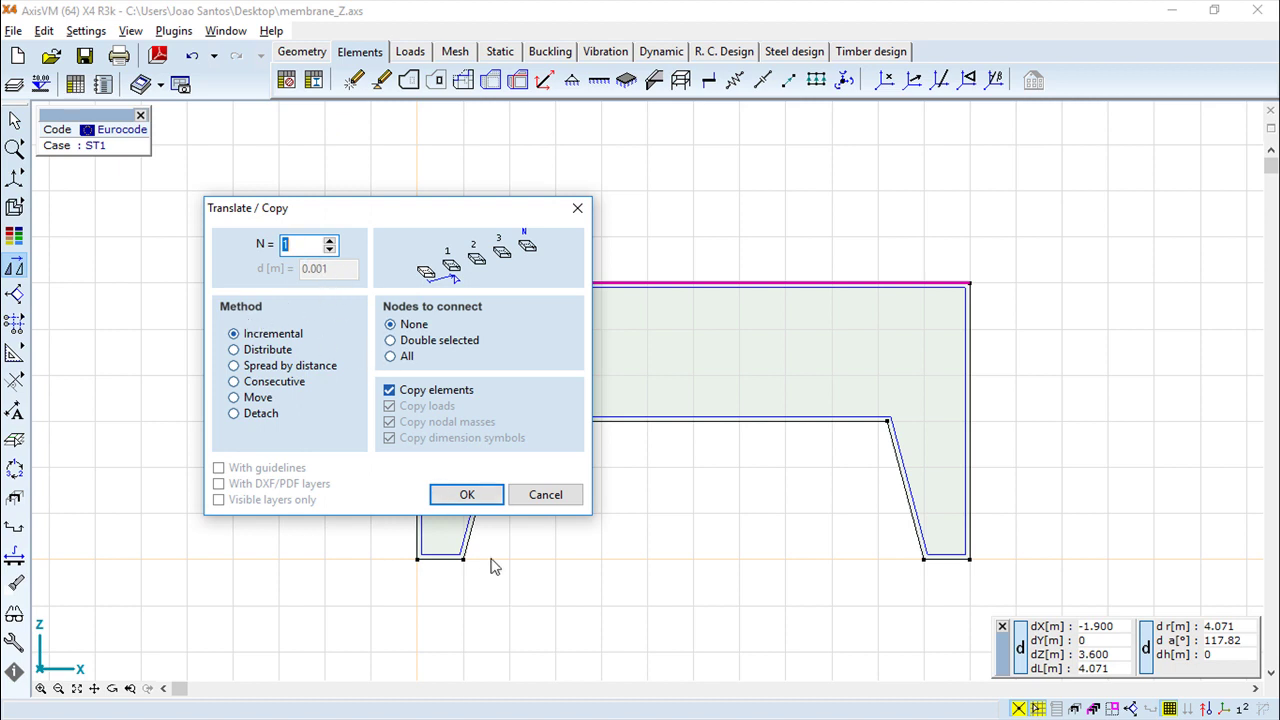
click(462, 496)
click(156, 482)
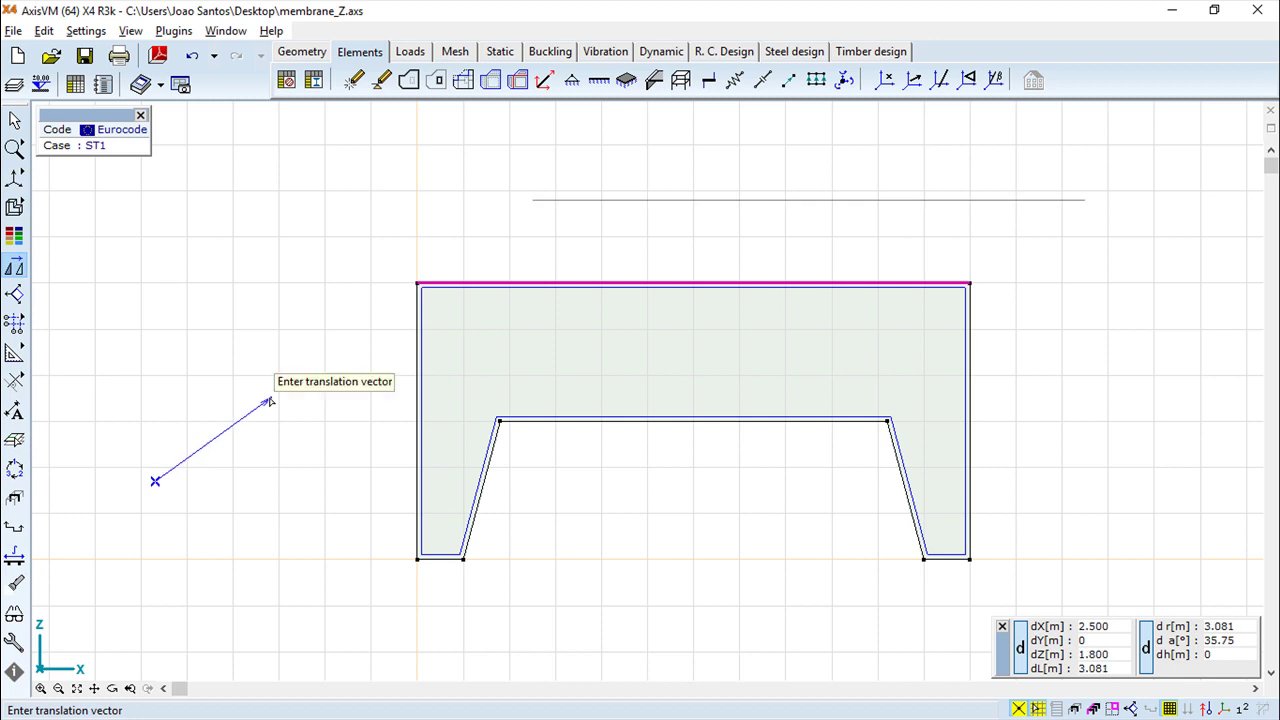
text(x0)
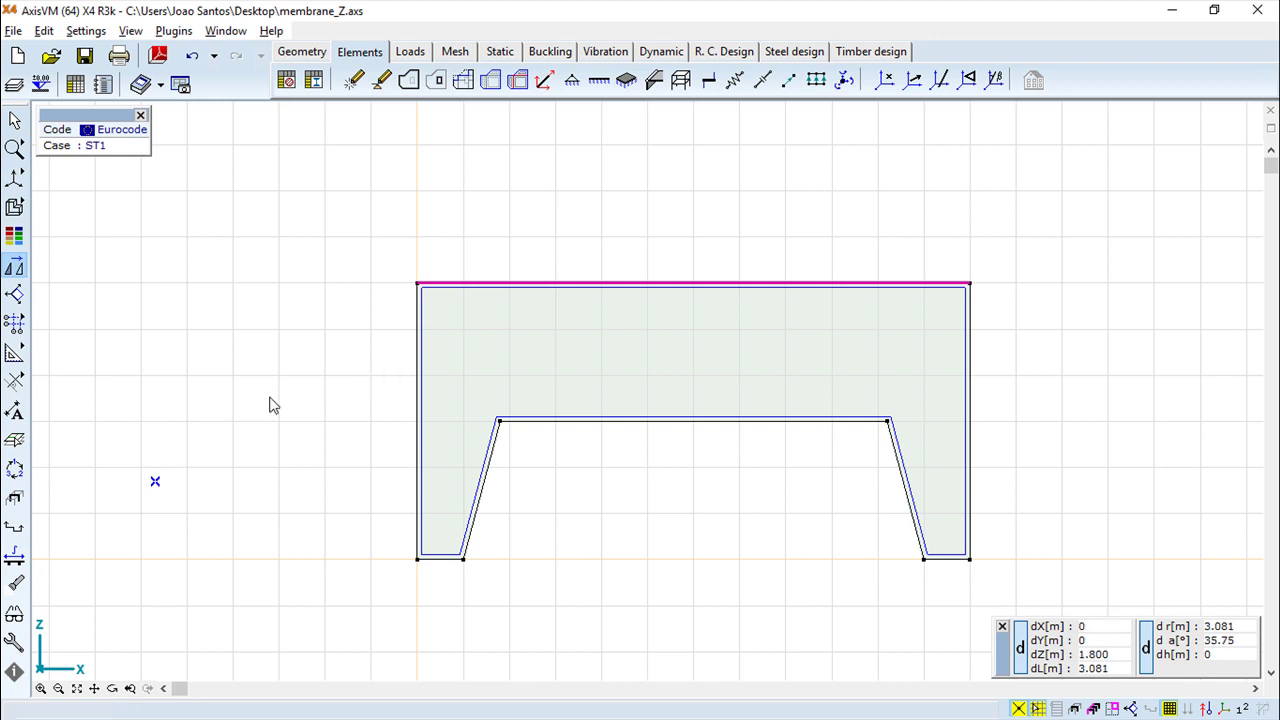
key(Tab)
text(0)
key(Tab)
text(-0.8)
key(Return)
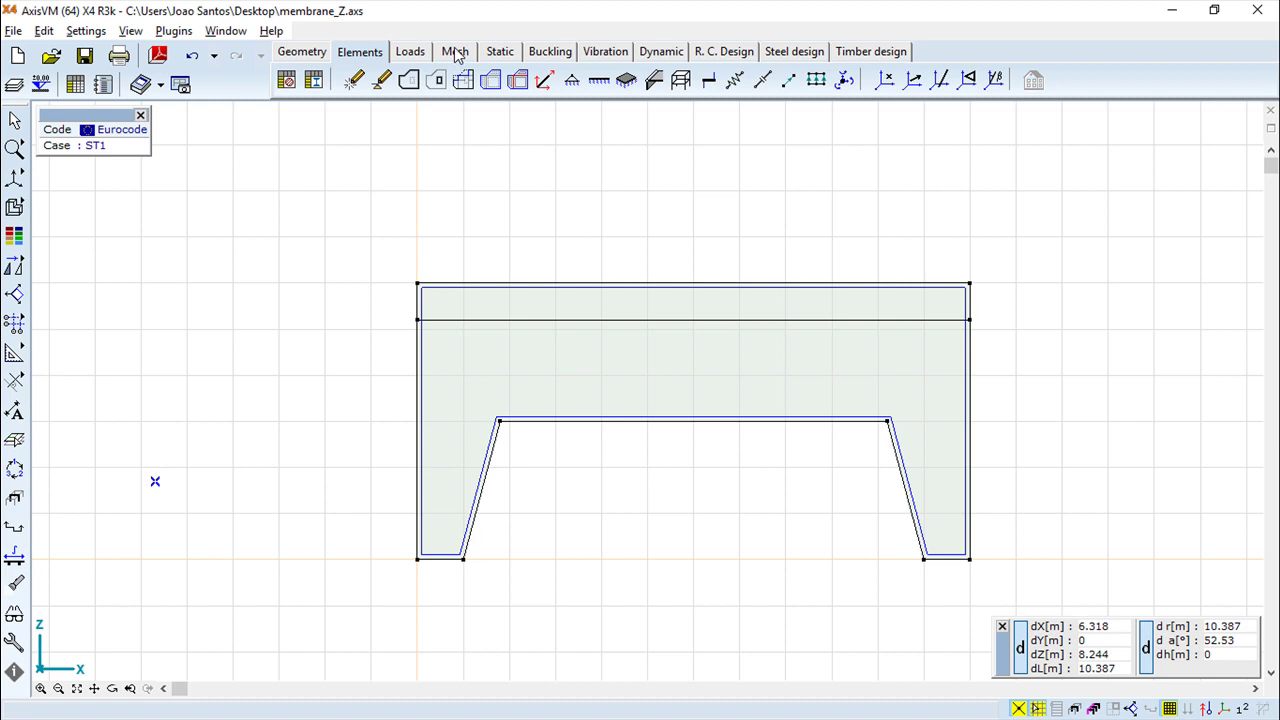
Mesh all domains with a 0.7 m average element size
click(455, 52)
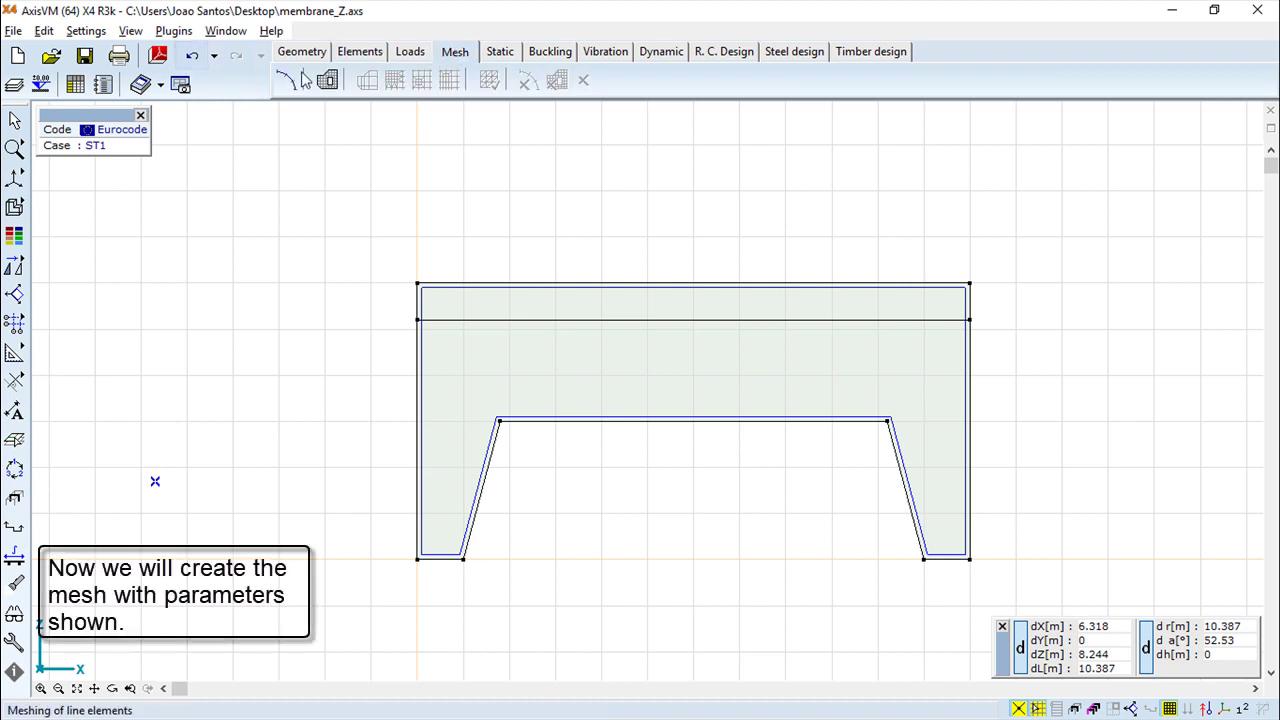
click(327, 80)
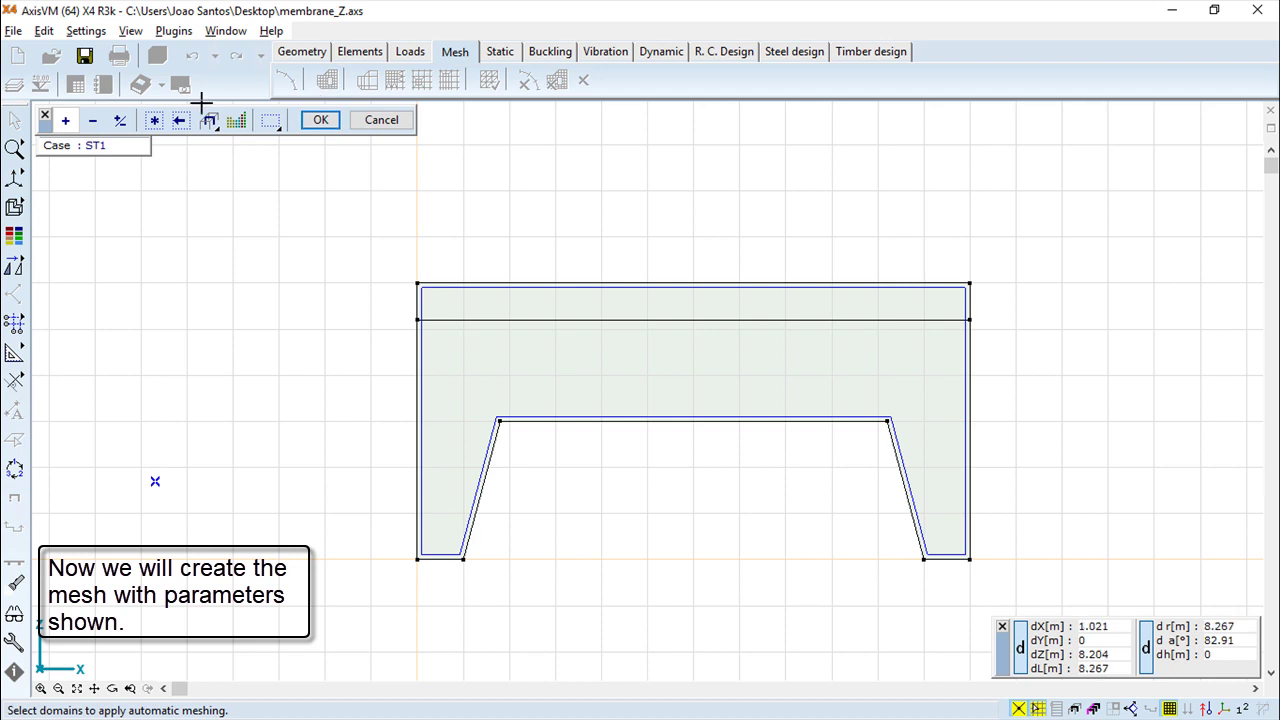
click(154, 120)
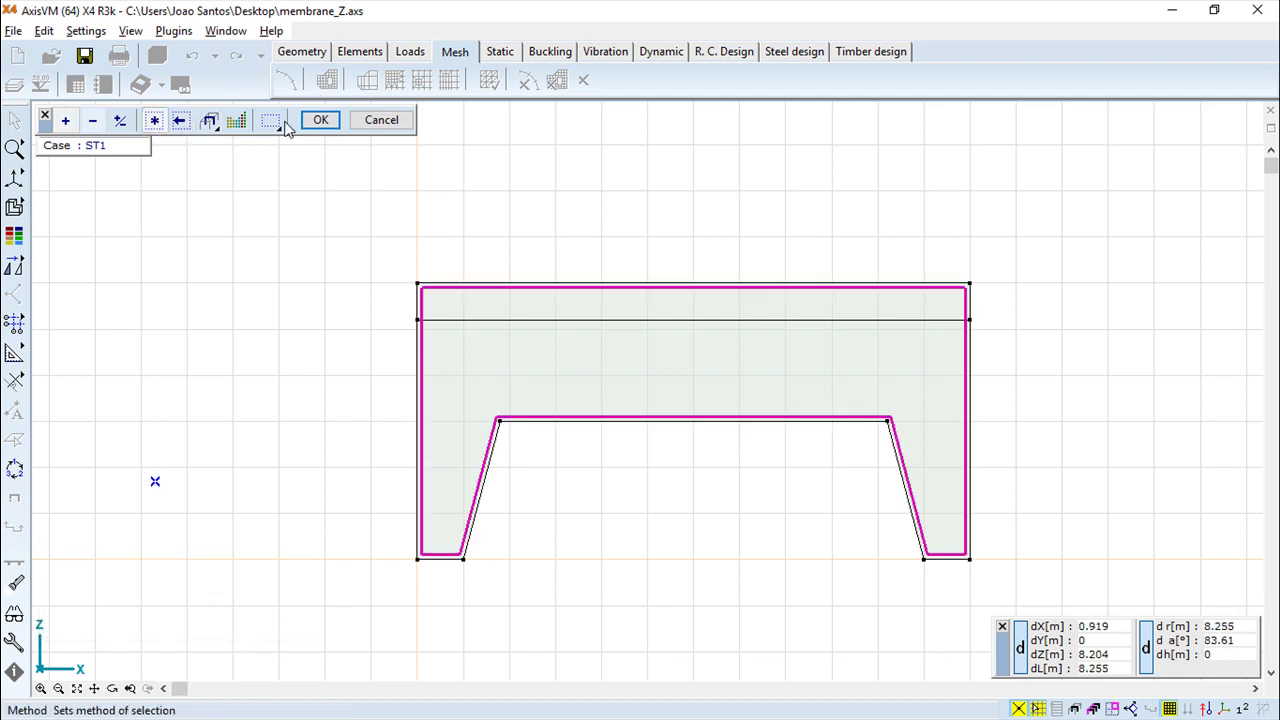
click(320, 120)
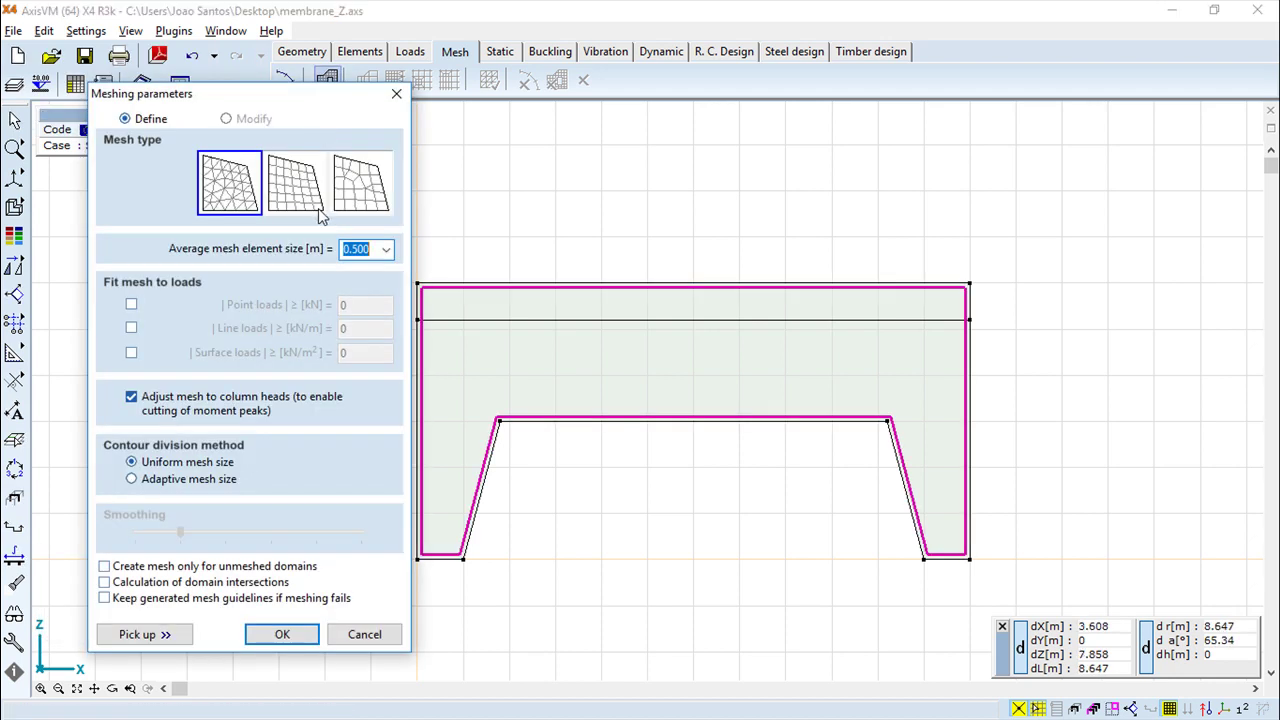
text(0.7)
click(276, 634)
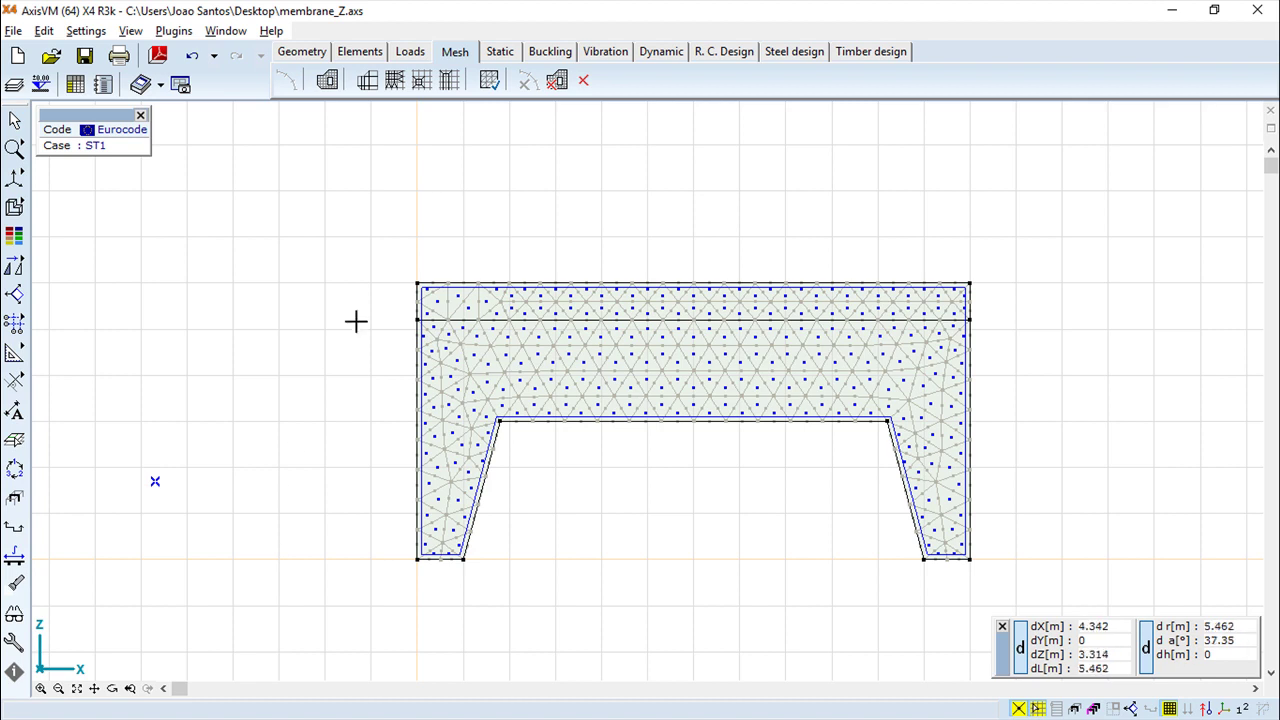
click(366, 55)
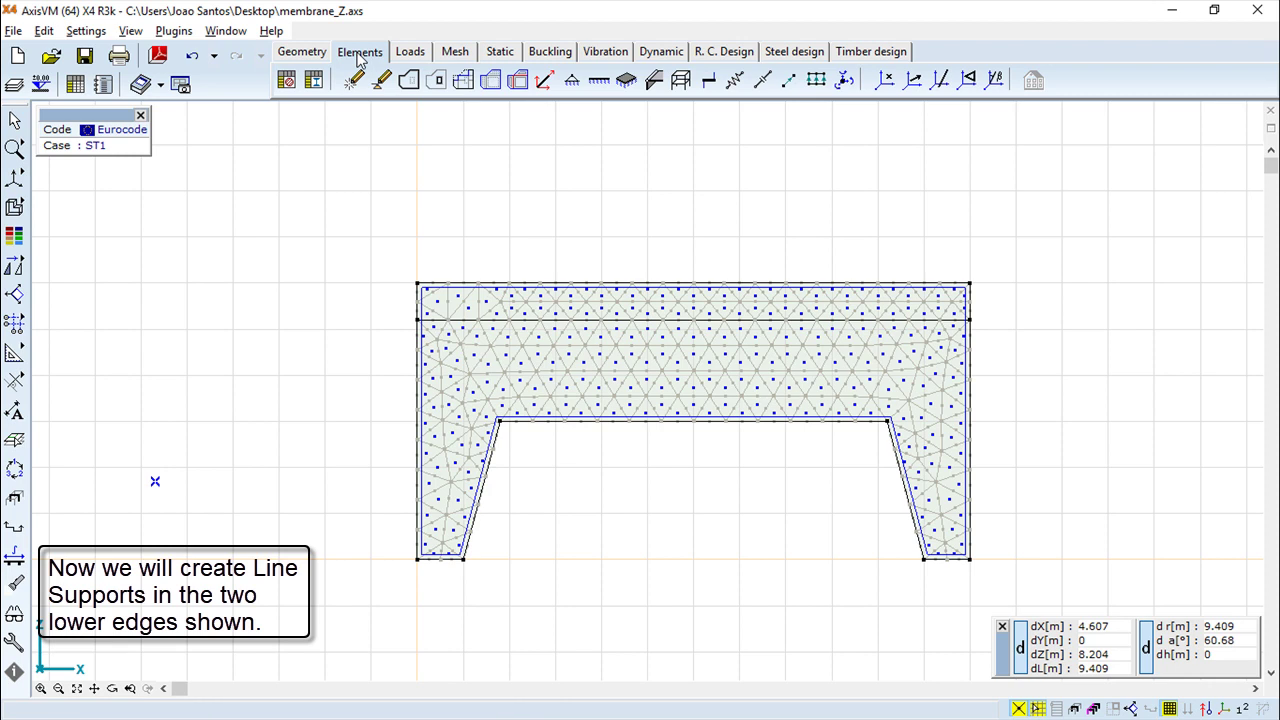
Add line supports on both leg bottom edges with Ry, Rxx, Ryy, Rzz set to 0, Rx and Rz 1E+7
click(606, 86)
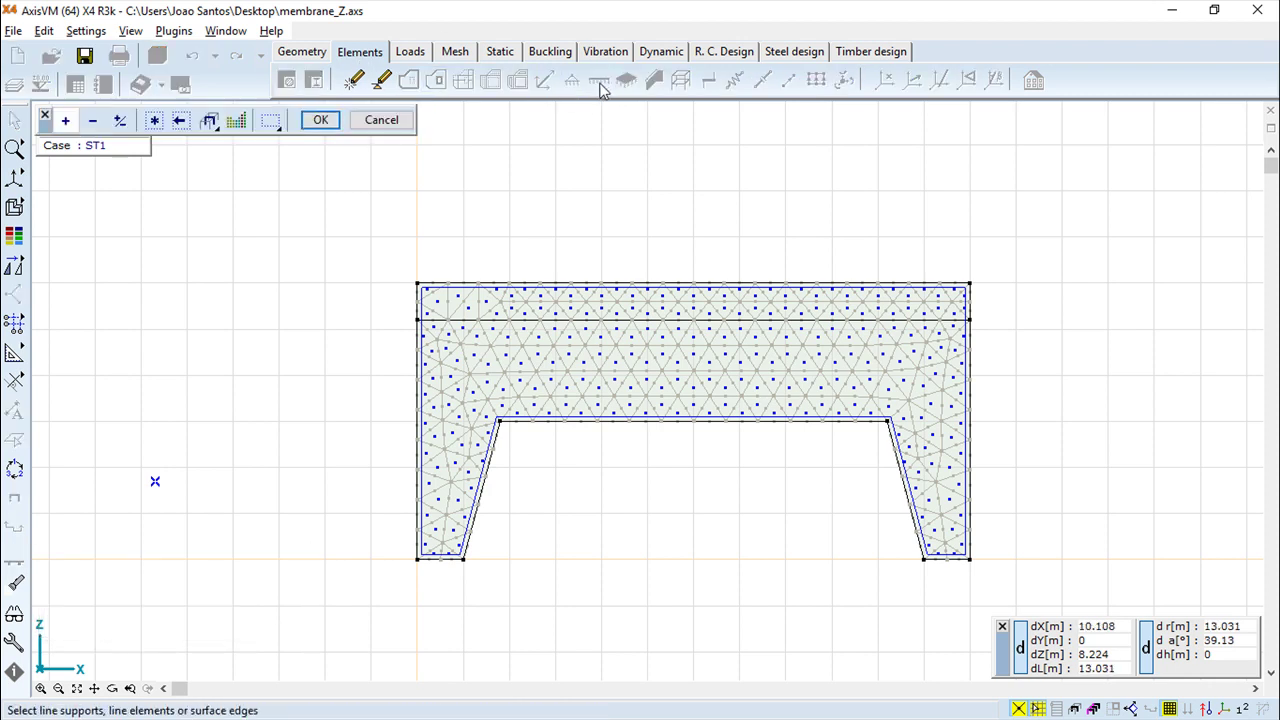
click(447, 560)
click(447, 562)
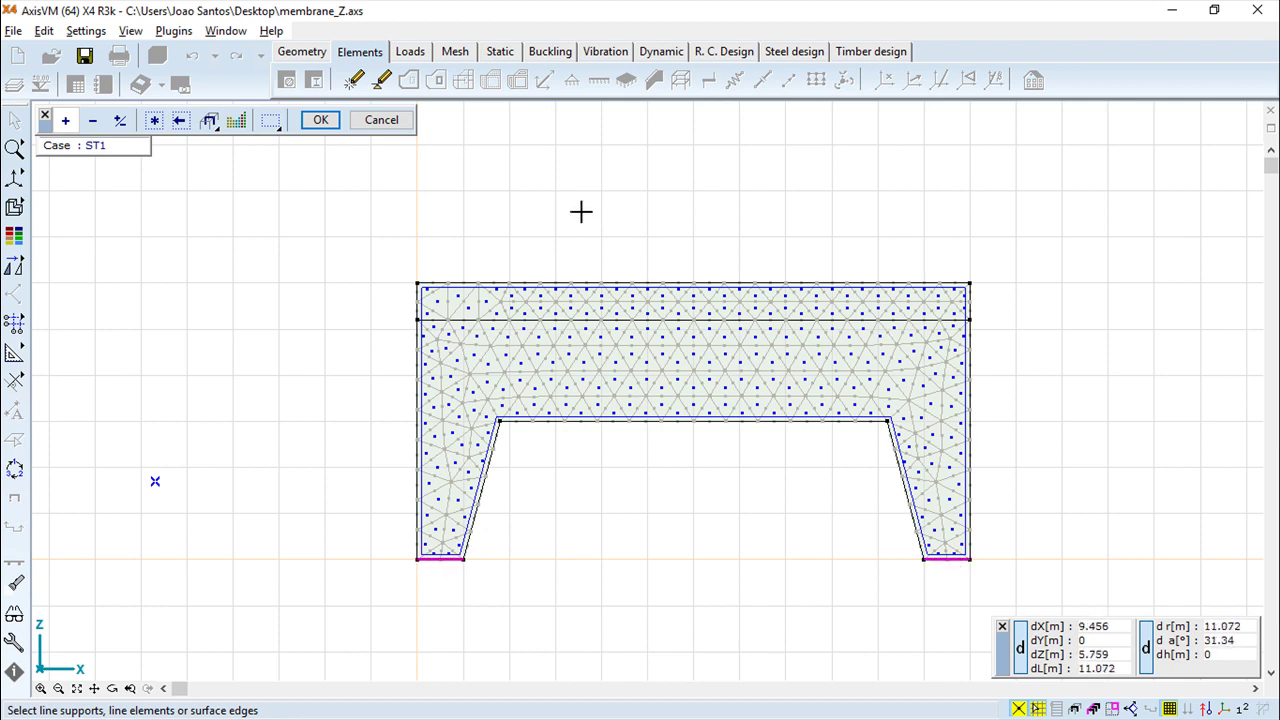
click(320, 120)
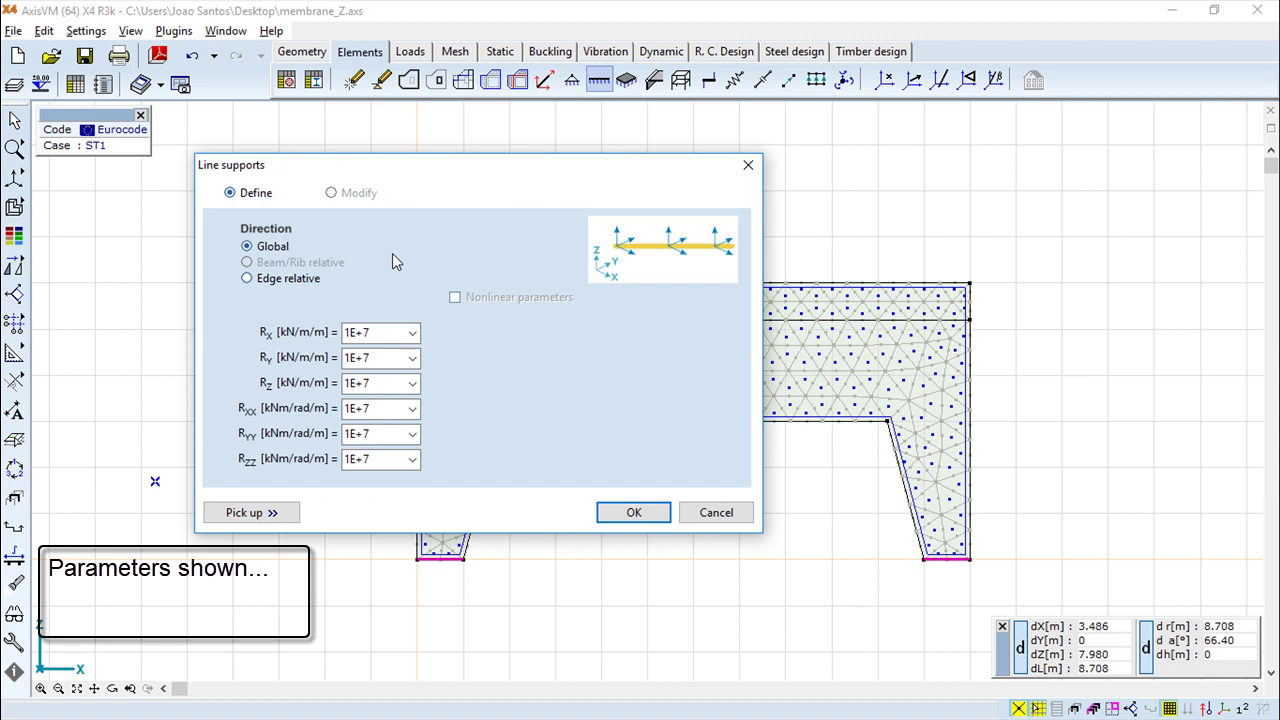
double_click(378, 360)
text(0)
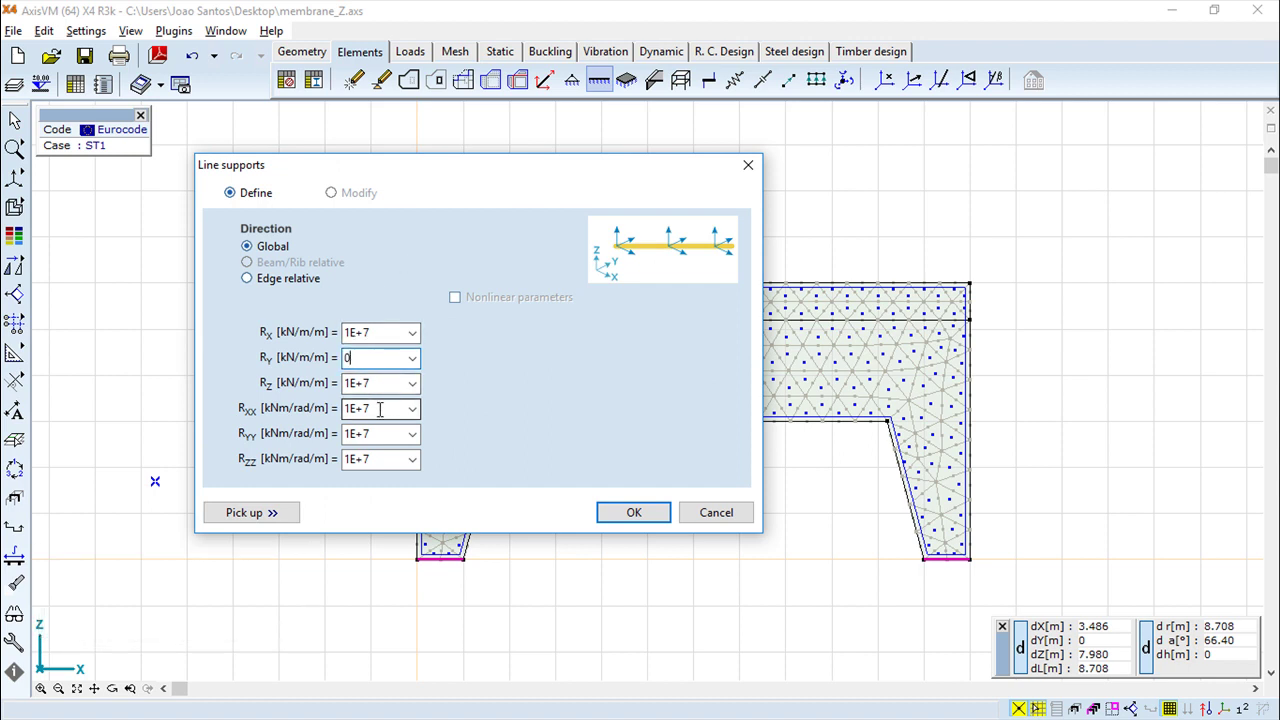
double_click(379, 409)
text(0)
double_click(379, 434)
text(0)
double_click(379, 459)
text(0)
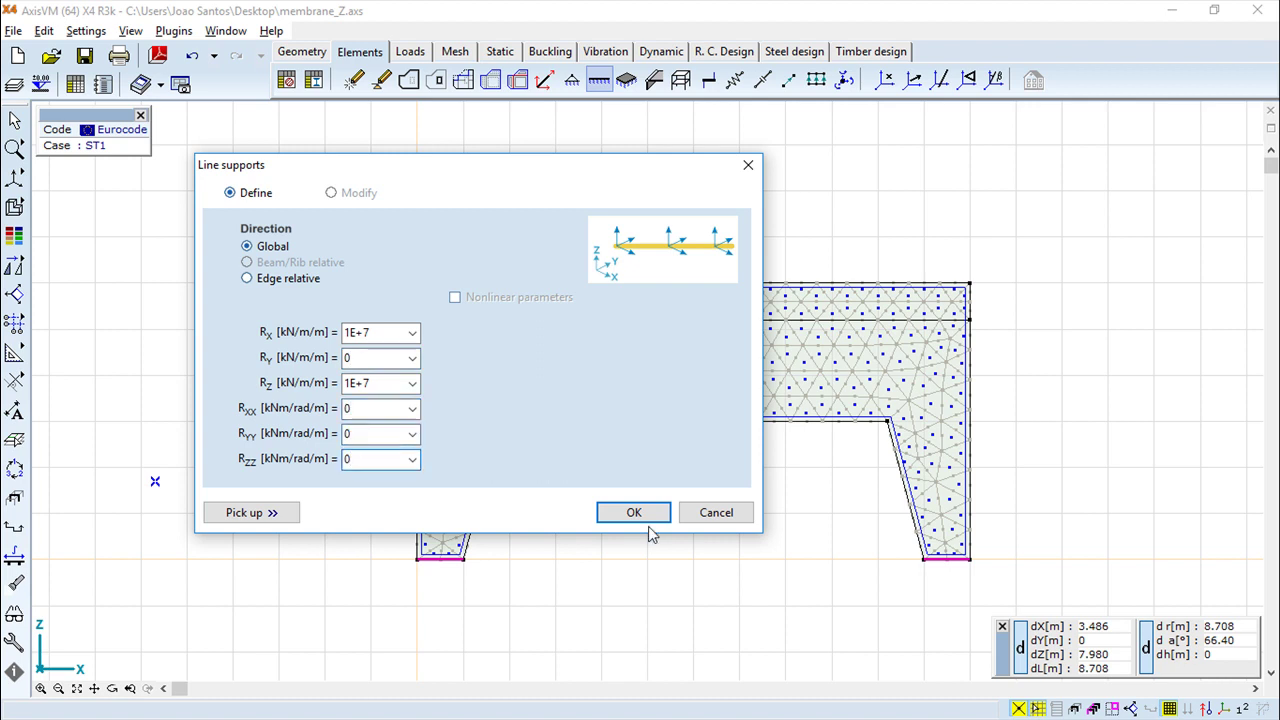
click(634, 512)
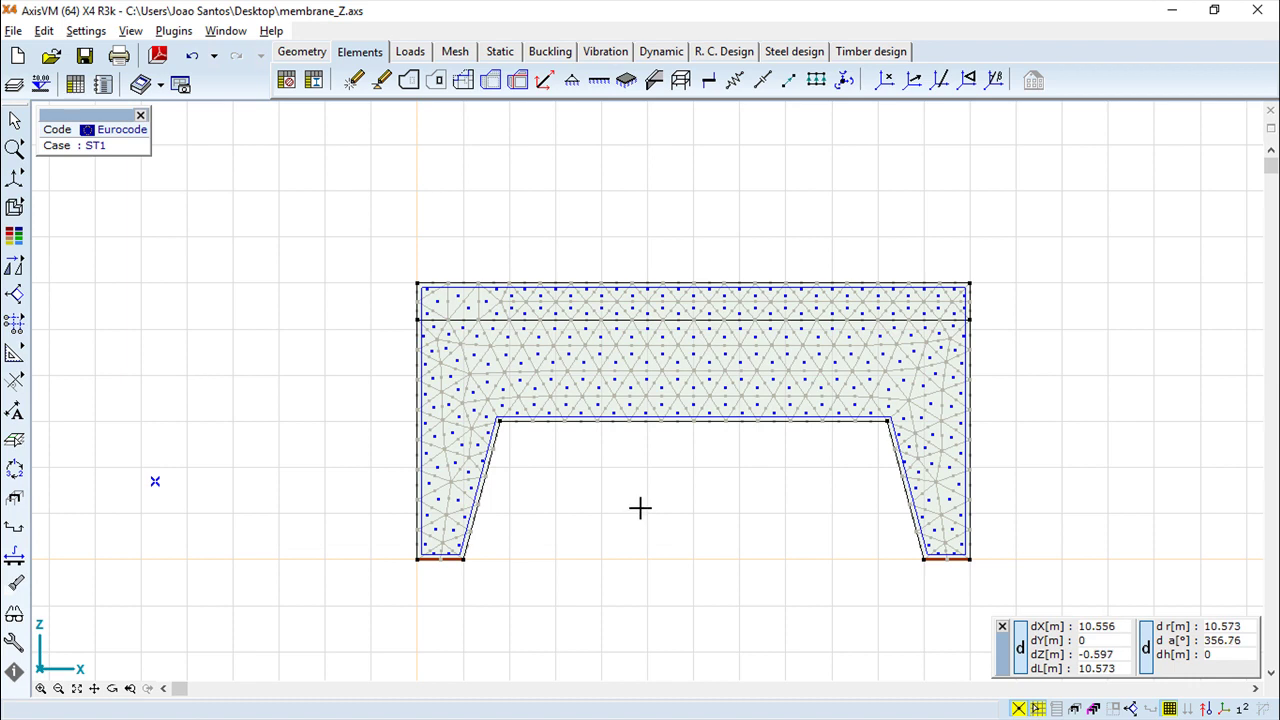
Start a domain line load with pZ set to -50 kN/m at both ends
click(410, 51)
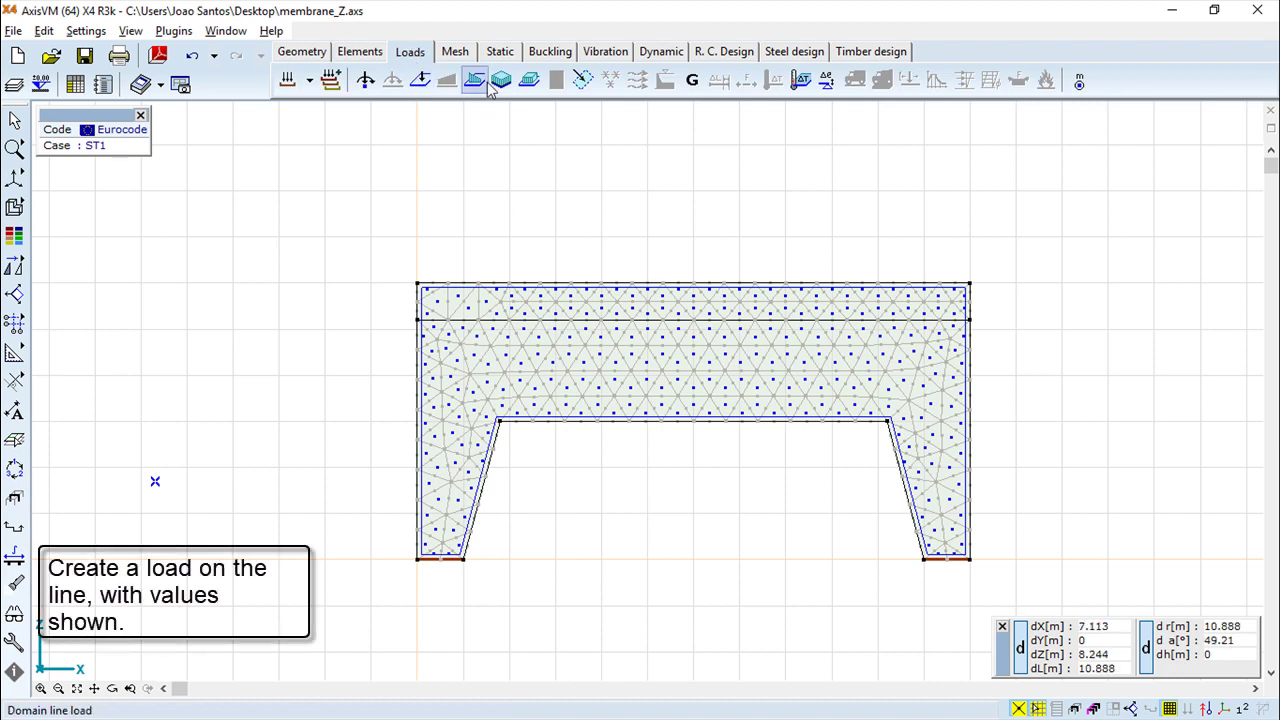
click(477, 82)
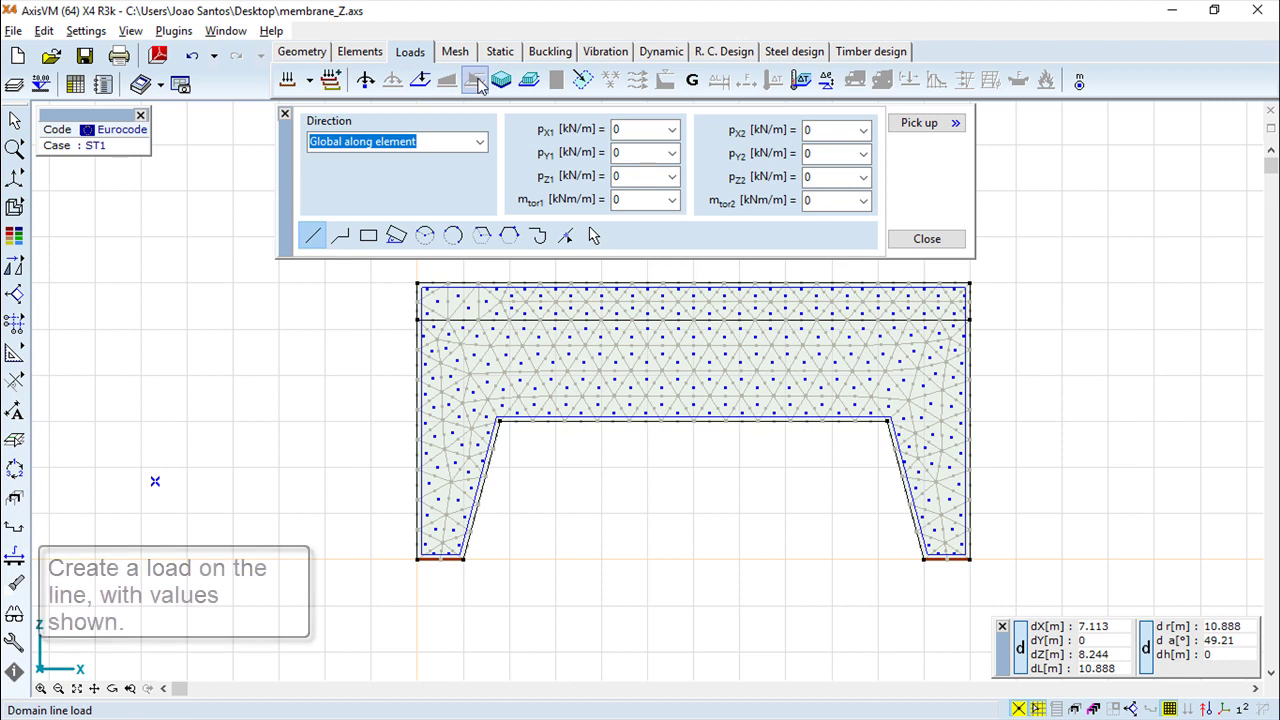
click(640, 180)
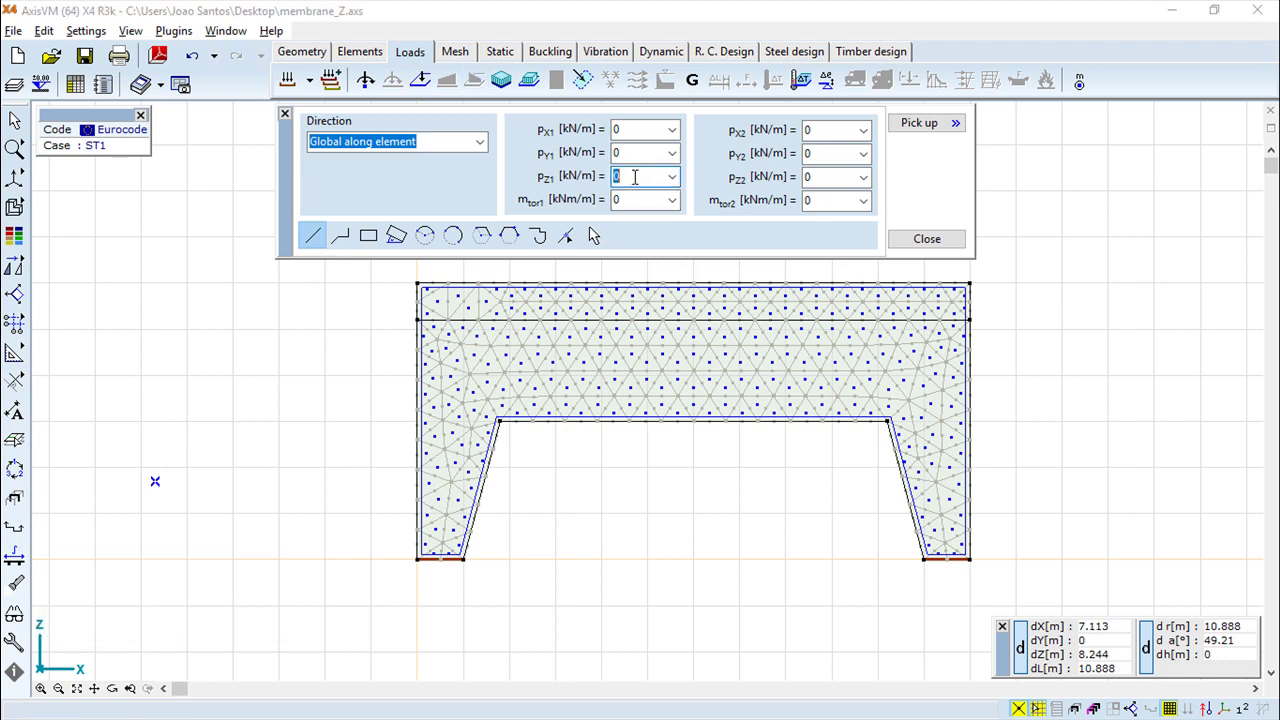
text(-50)
click(835, 176)
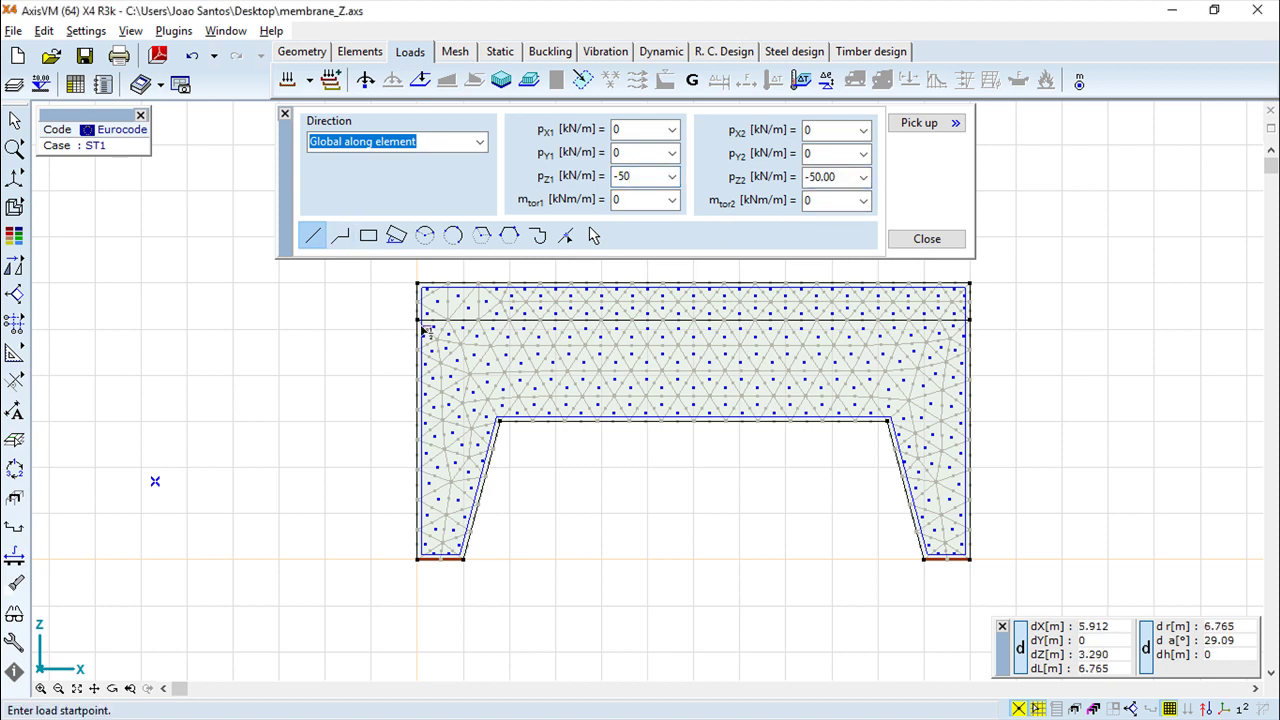
Apply the -50 kN/m load along the horizontal line from the membrane's left edge to its right edge
scroll(614, 352, down, 4)
scroll(617, 356, up, 3)
scroll(560, 400, up, 1)
scroll(500, 451, up, 1)
scroll(345, 434, down, 1)
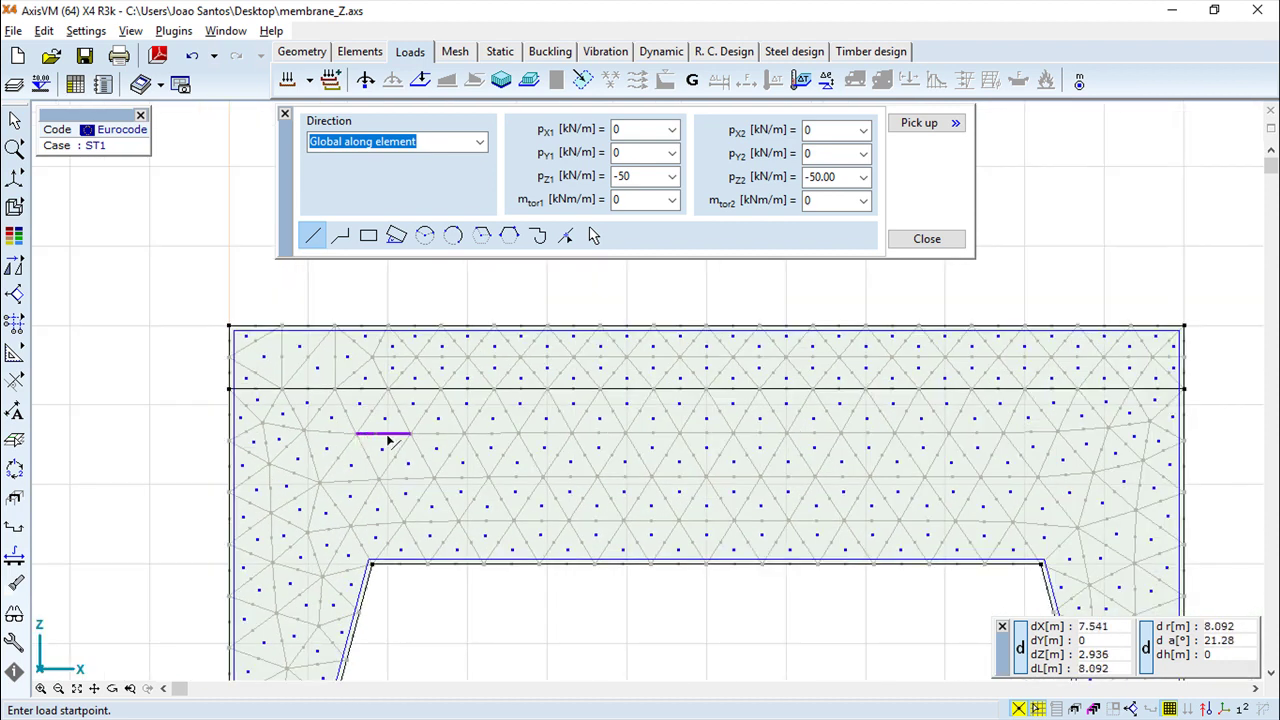
click(229, 390)
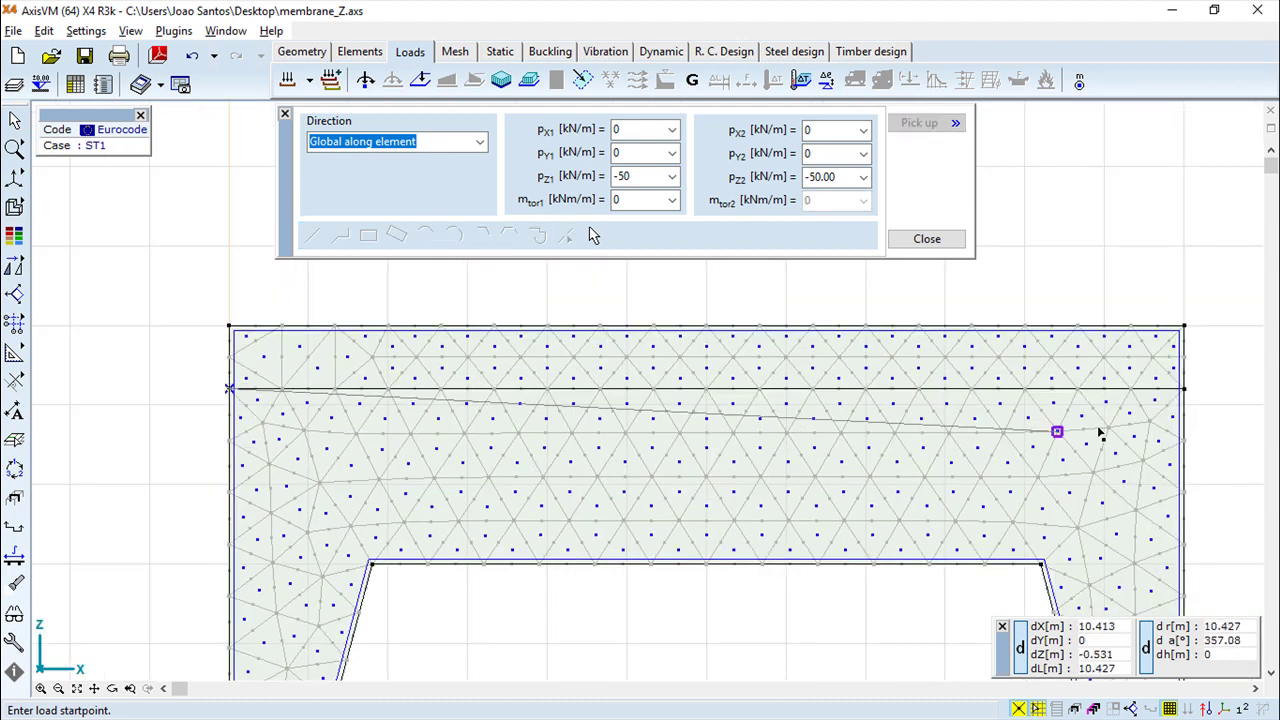
click(1185, 390)
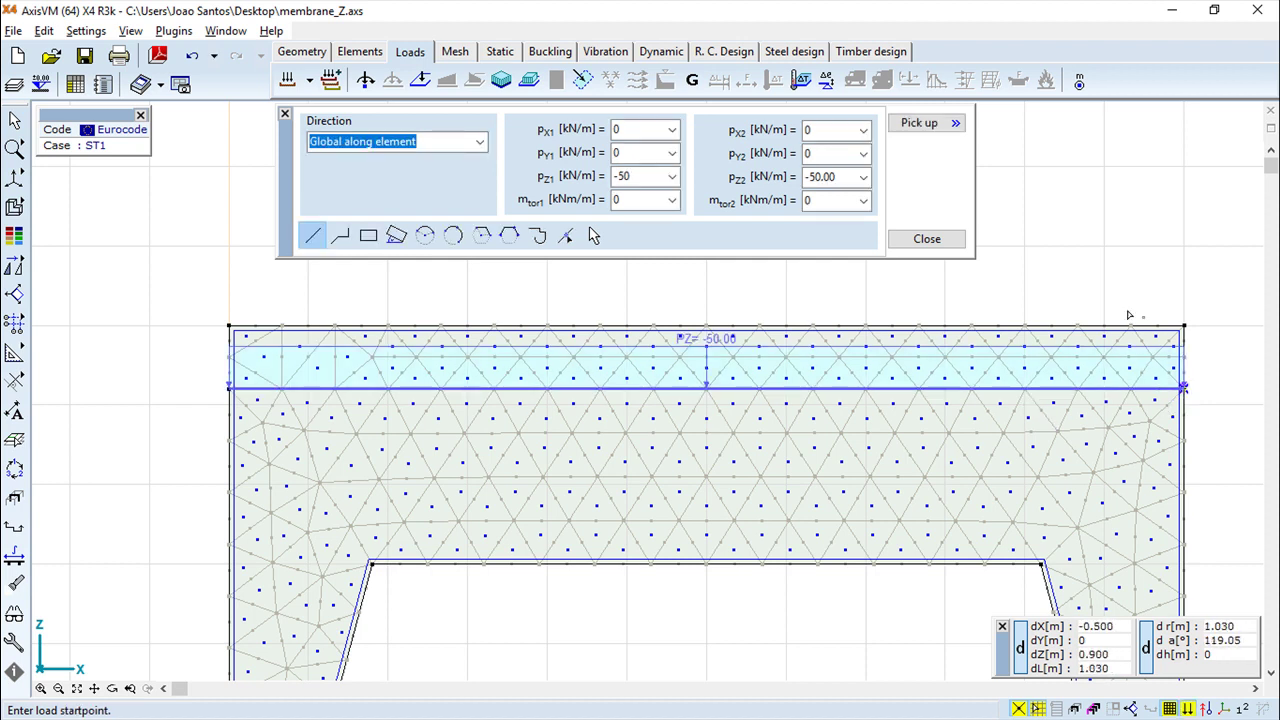
click(926, 239)
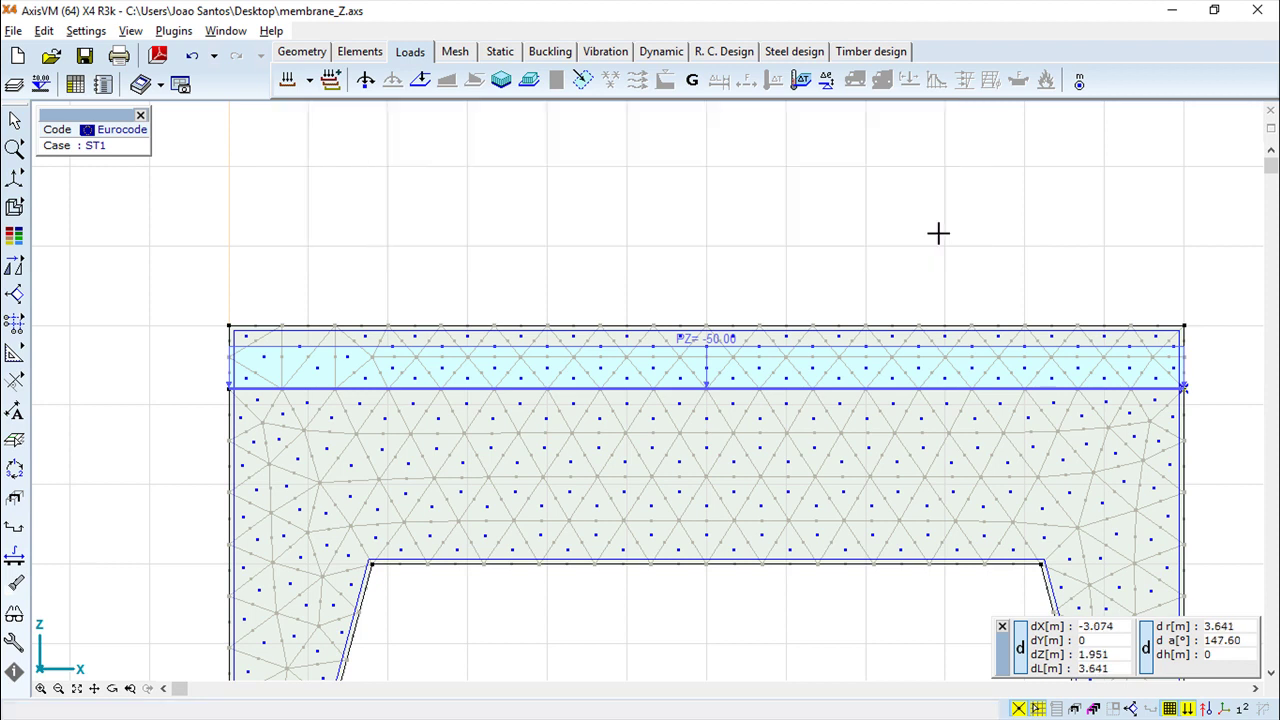
scroll(677, 231, up, 2)
scroll(679, 233, down, 3)
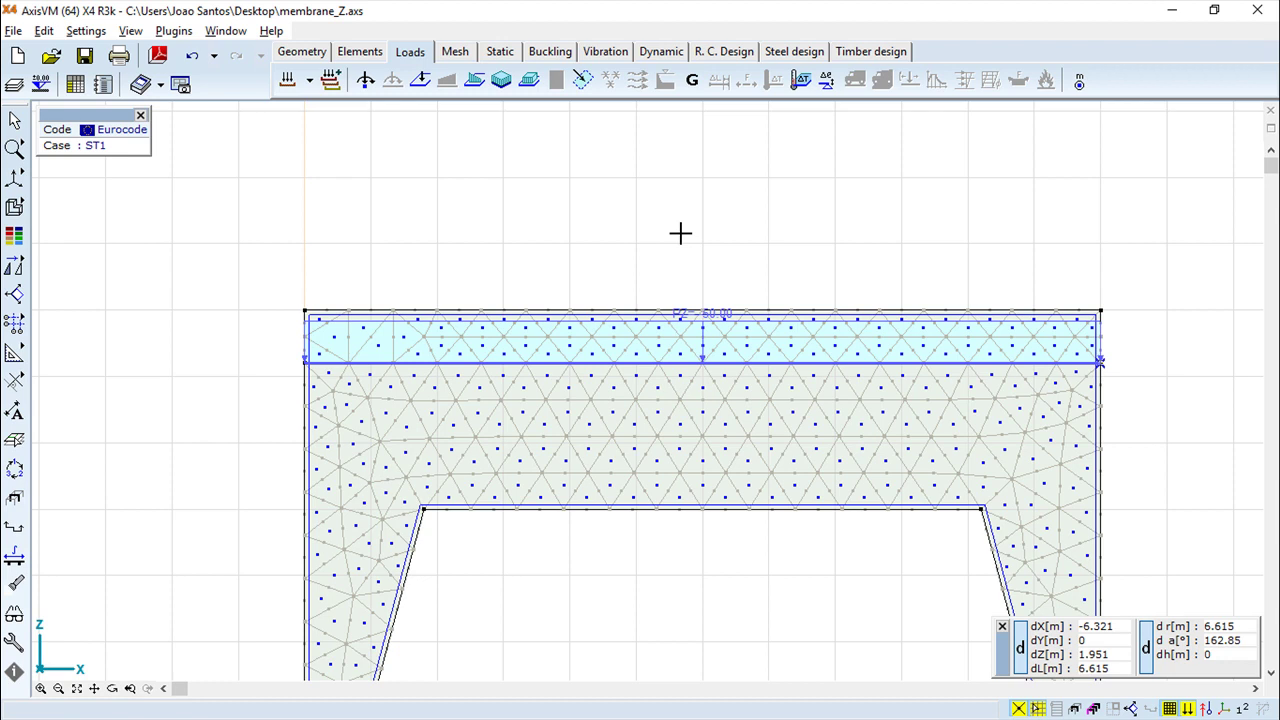
Run the linear static analysis, saving automatic nodal degrees of freedom with the model
click(505, 51)
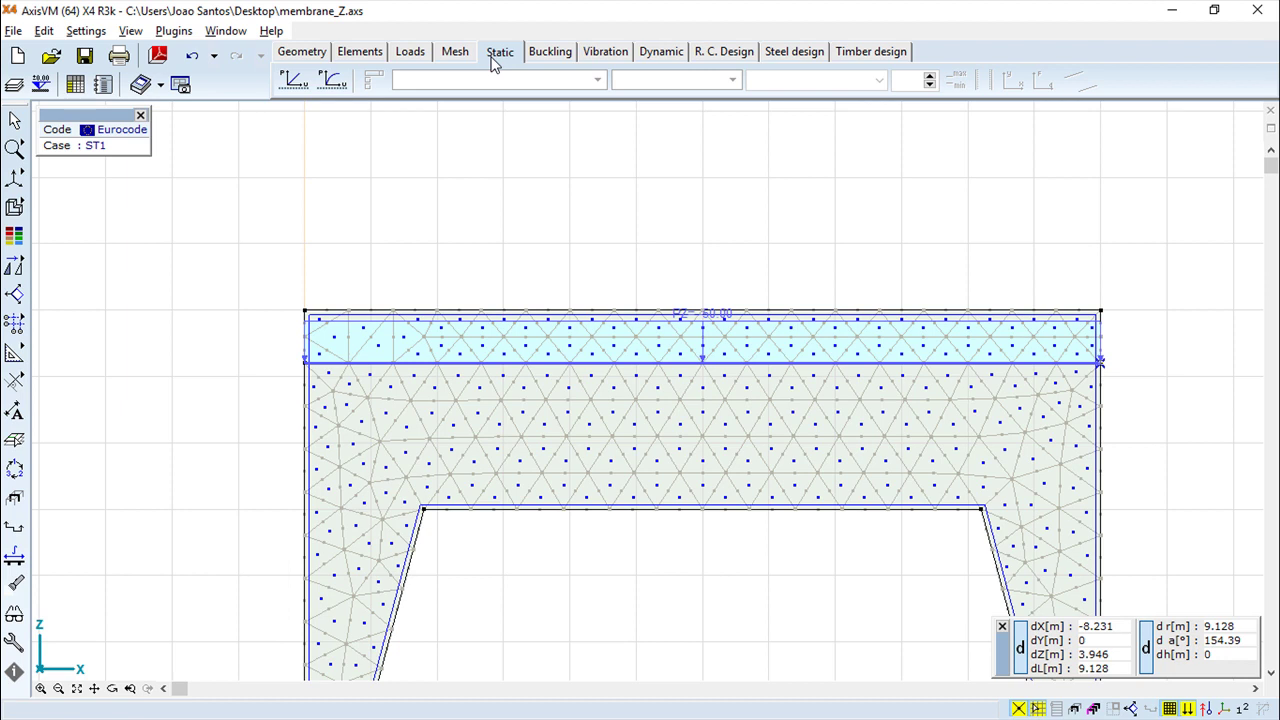
click(306, 83)
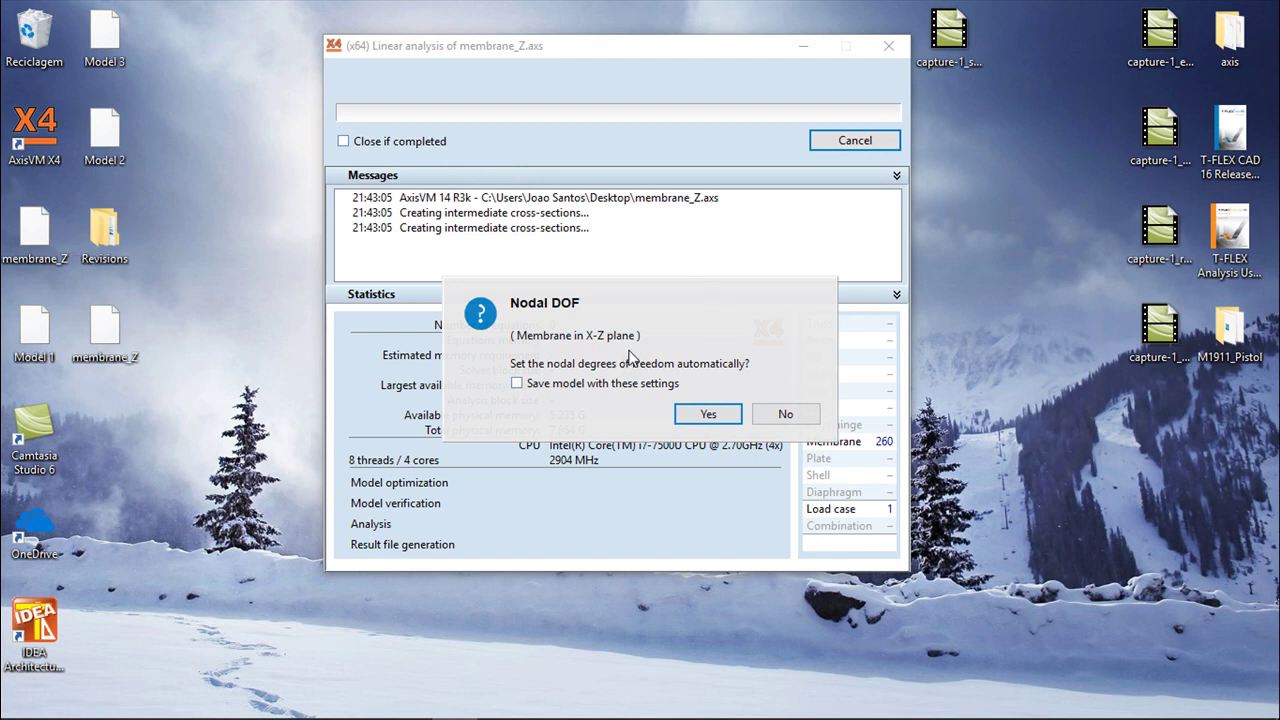
click(517, 384)
click(698, 414)
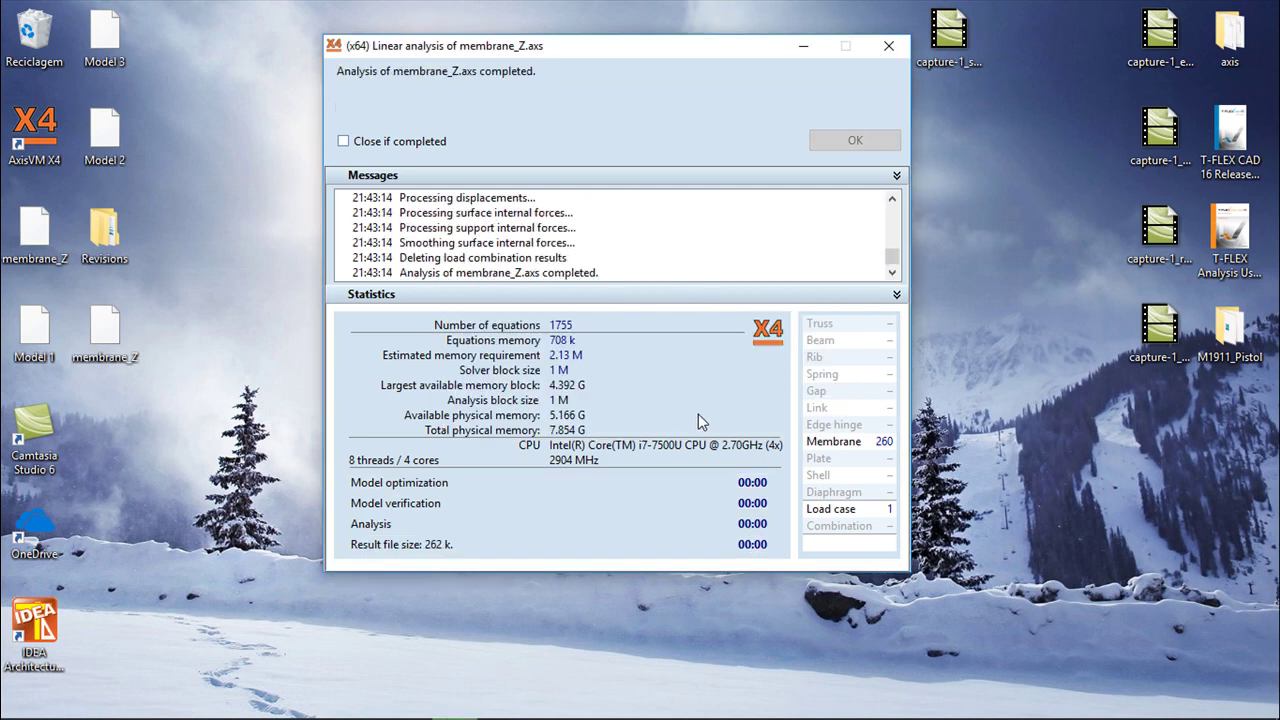
click(871, 140)
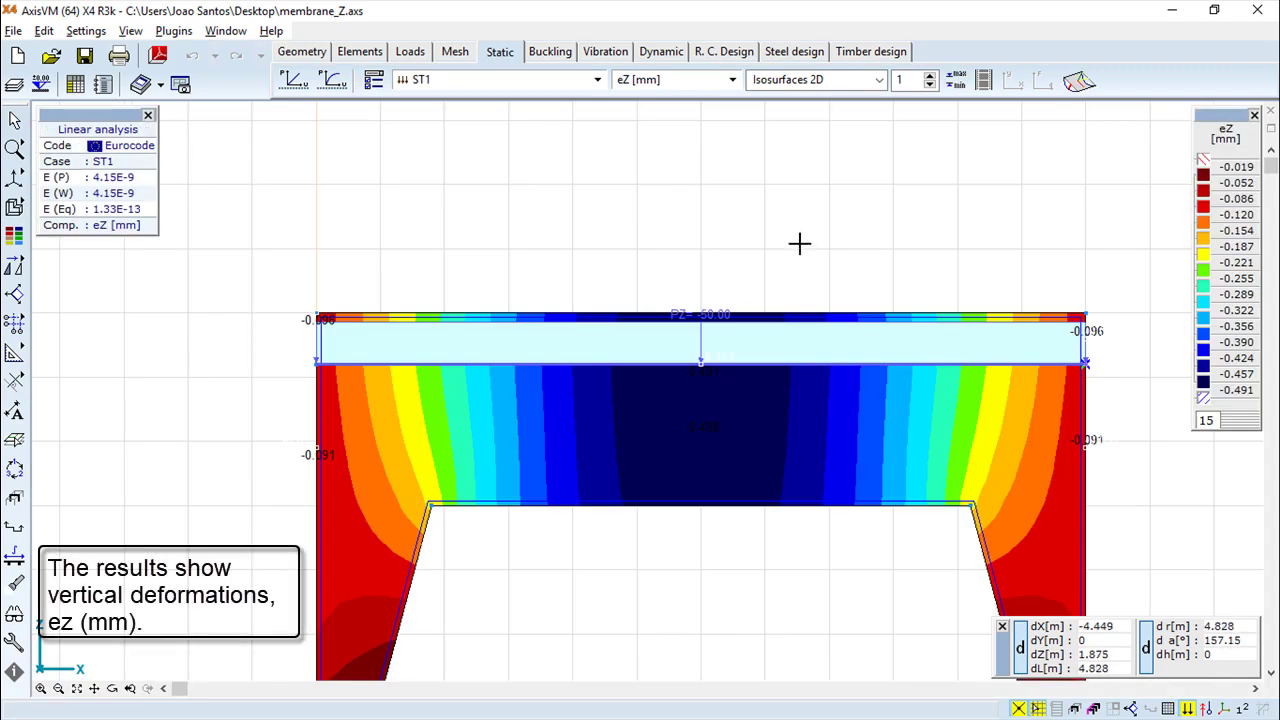
scroll(748, 249, up, 1)
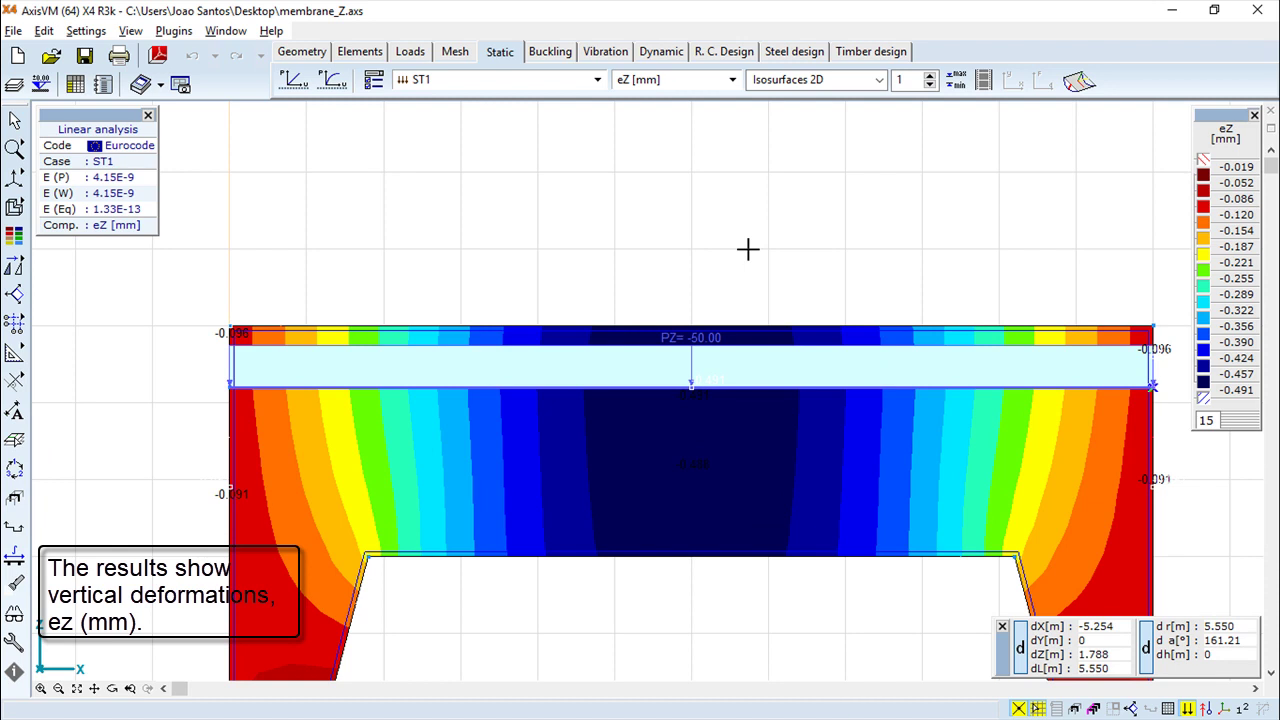
scroll(748, 249, down, 2)
middle_drag(786, 243, 713, 125)
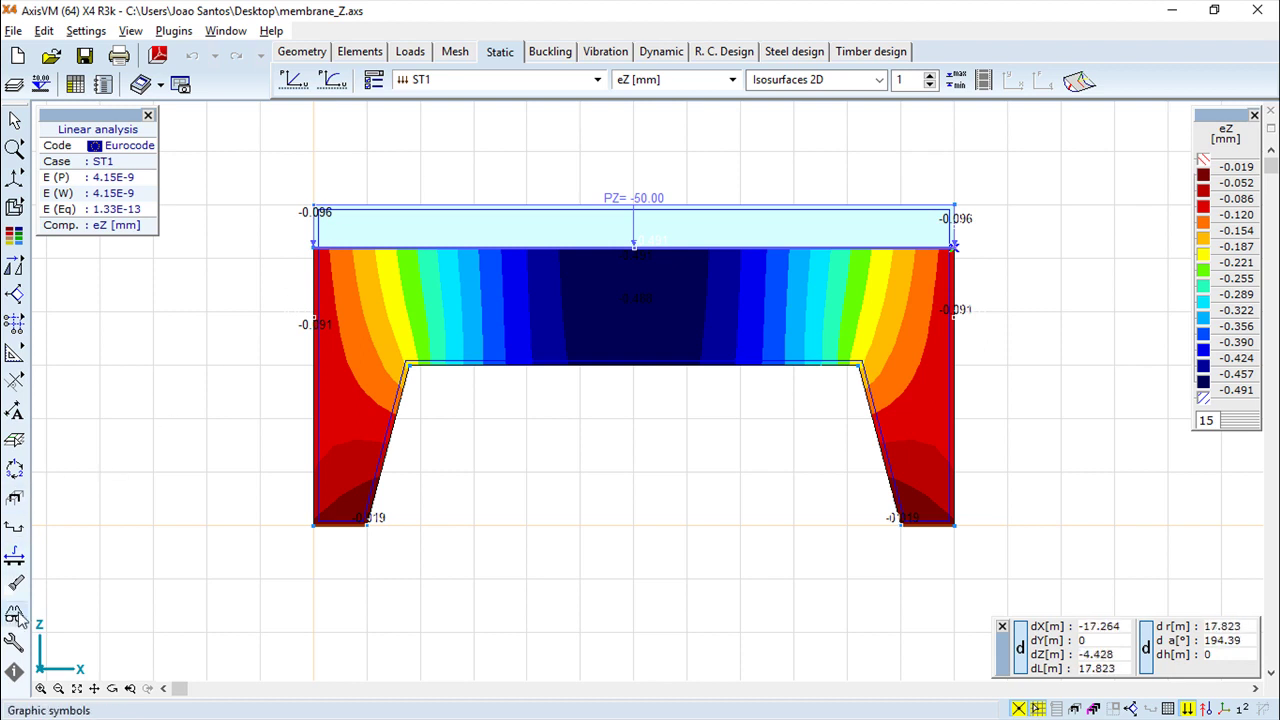
Turn off the Loads option in the Graphic symbols display settings
click(15, 614)
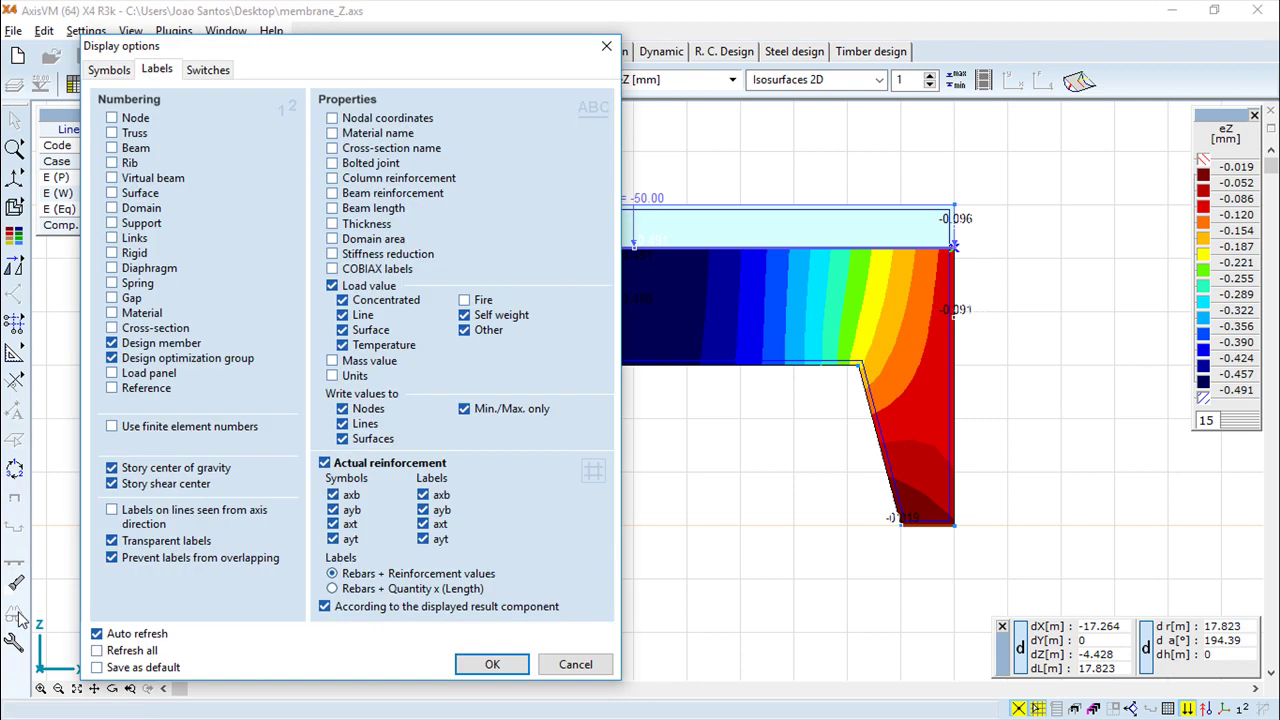
click(118, 70)
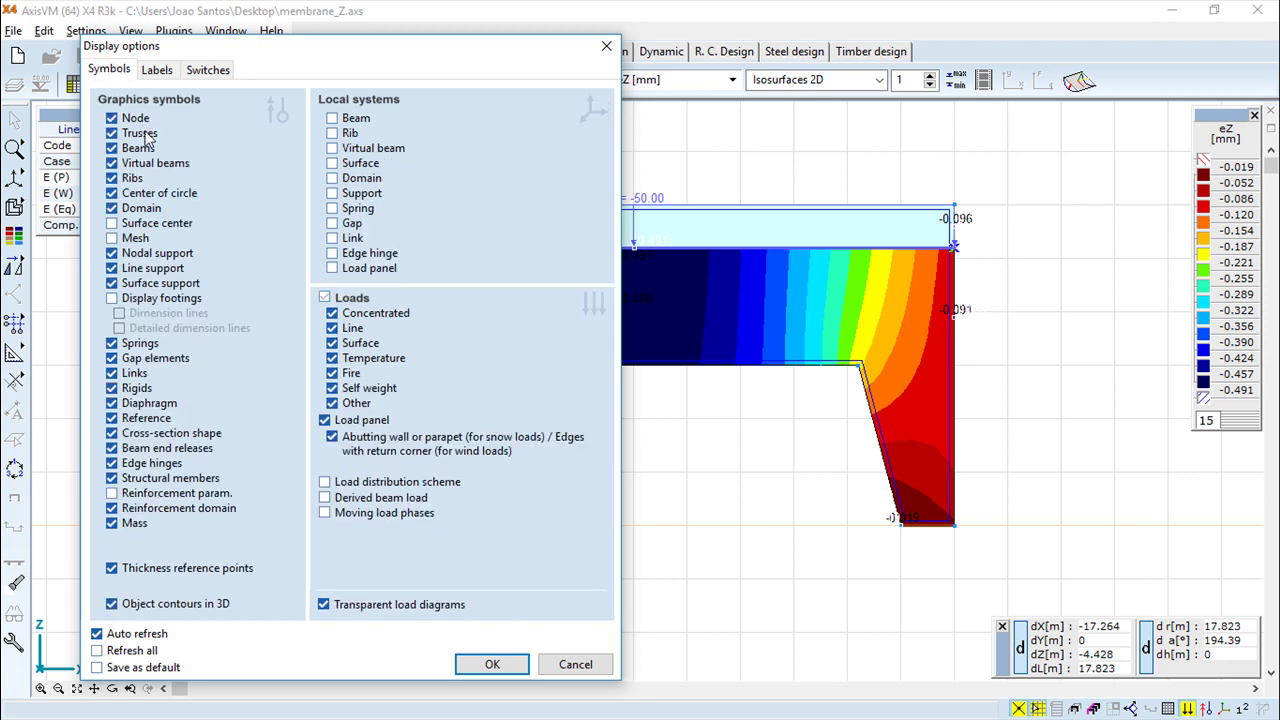
click(325, 298)
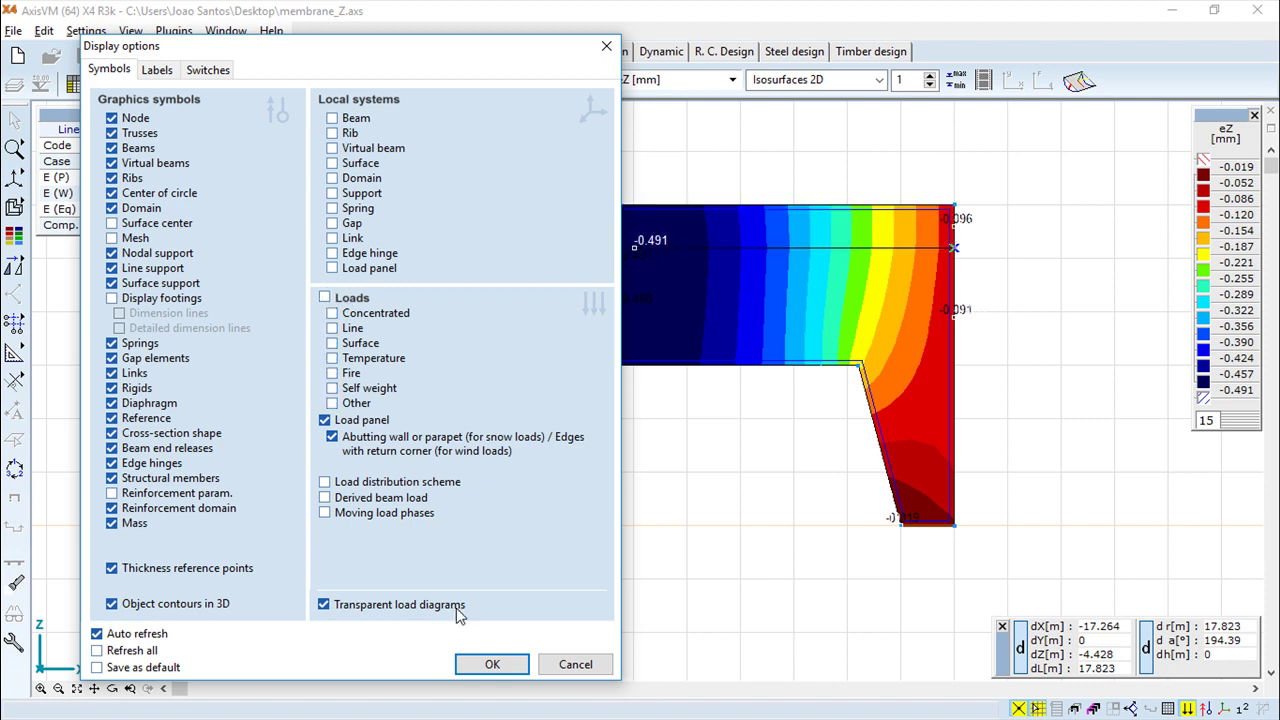
click(491, 664)
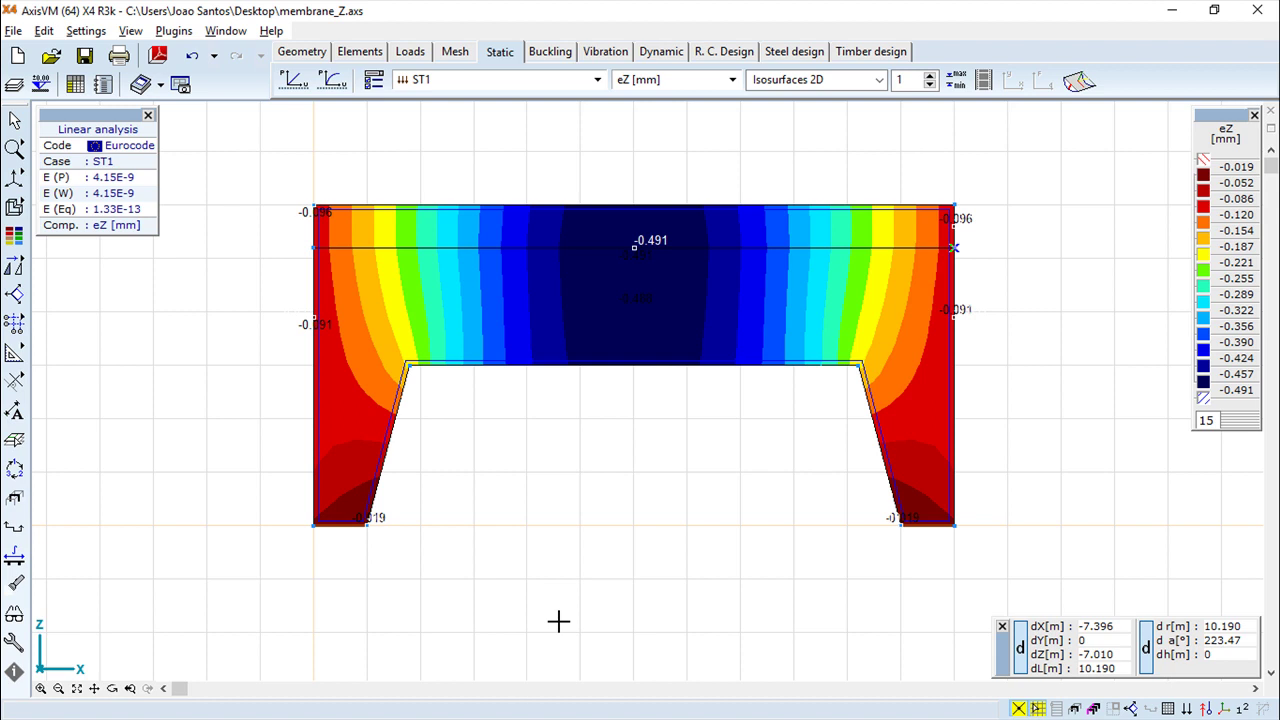
Plot the nx [kN/m] membrane force contours (-292.012 to 239.076) and list the model extremes
click(733, 80)
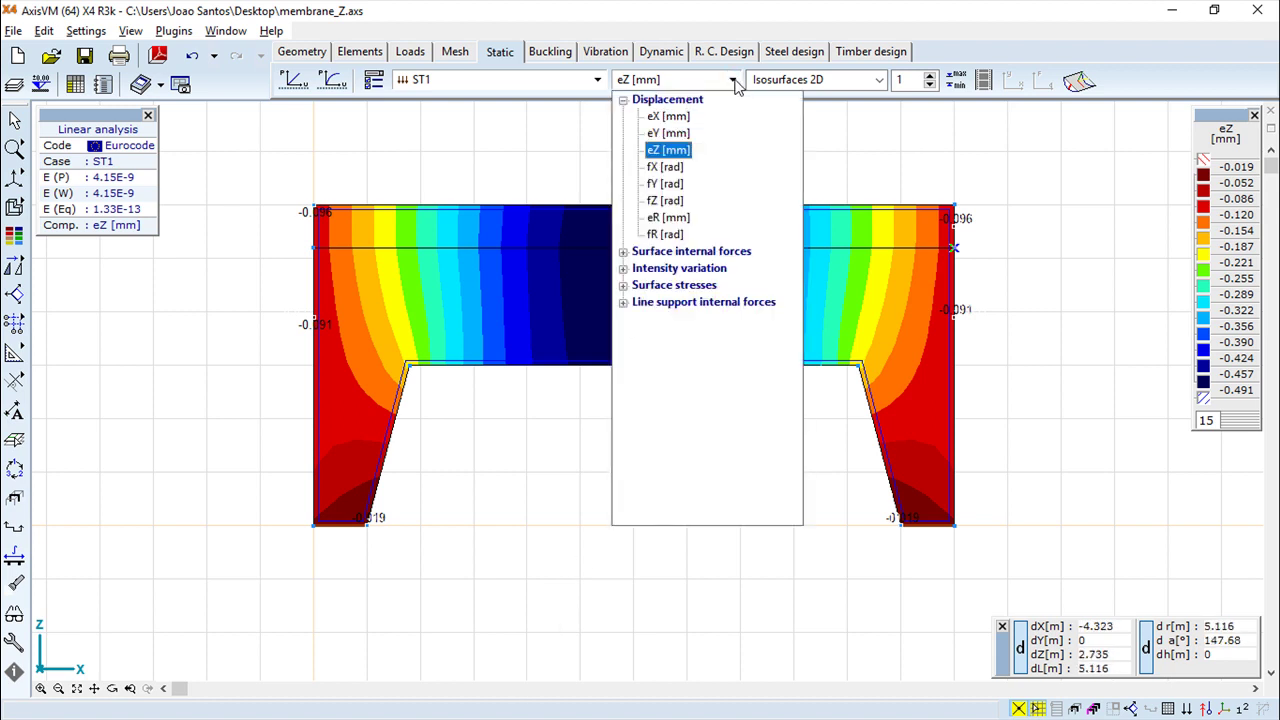
click(623, 252)
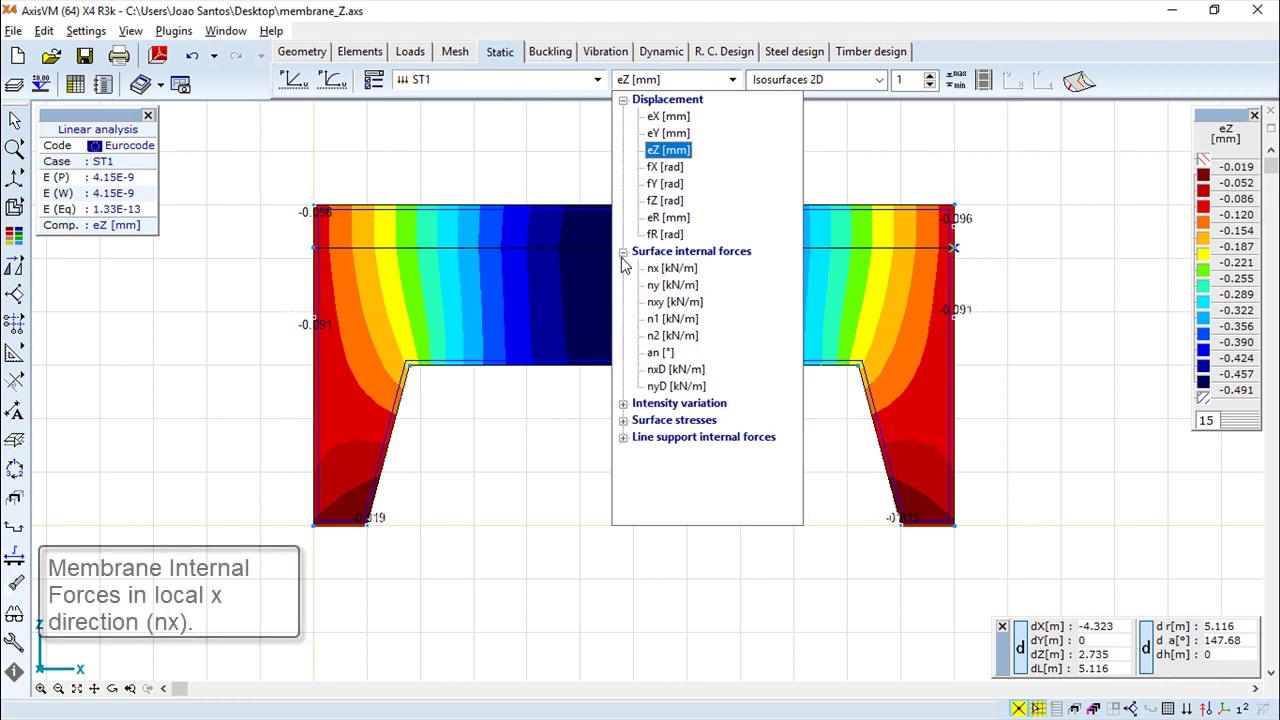
click(668, 268)
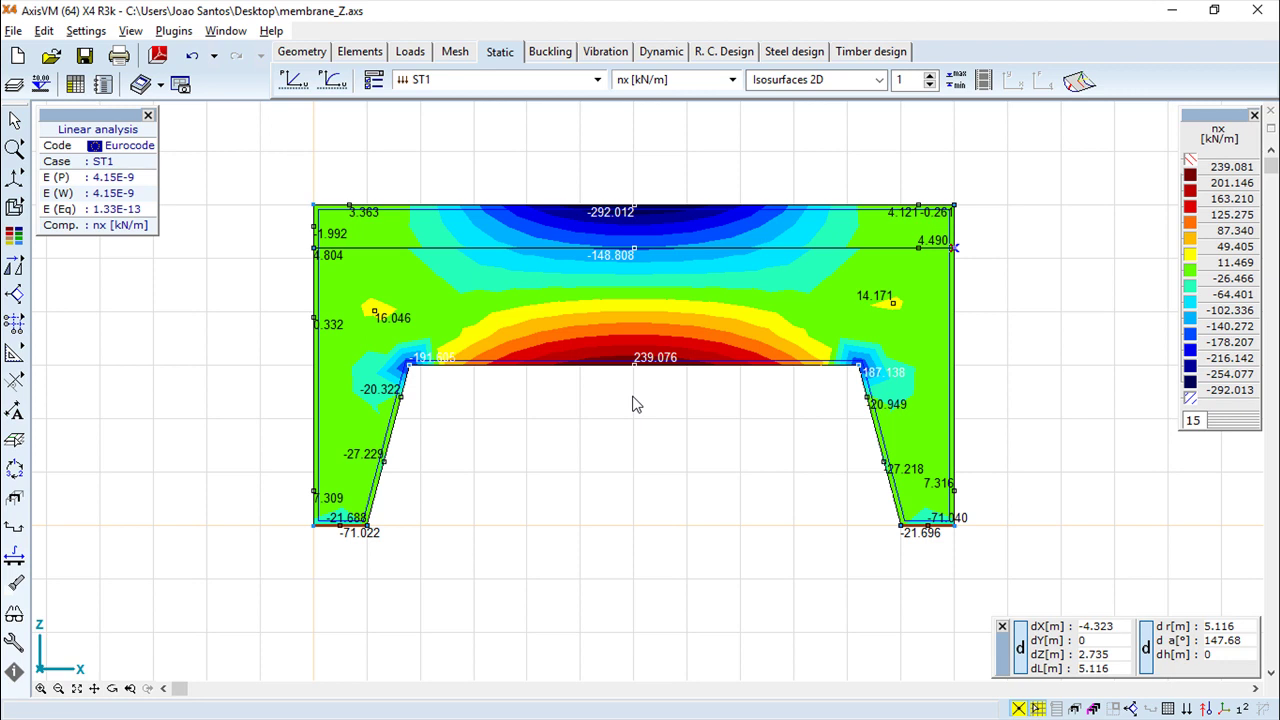
click(956, 80)
drag(1132, 194, 1020, 182)
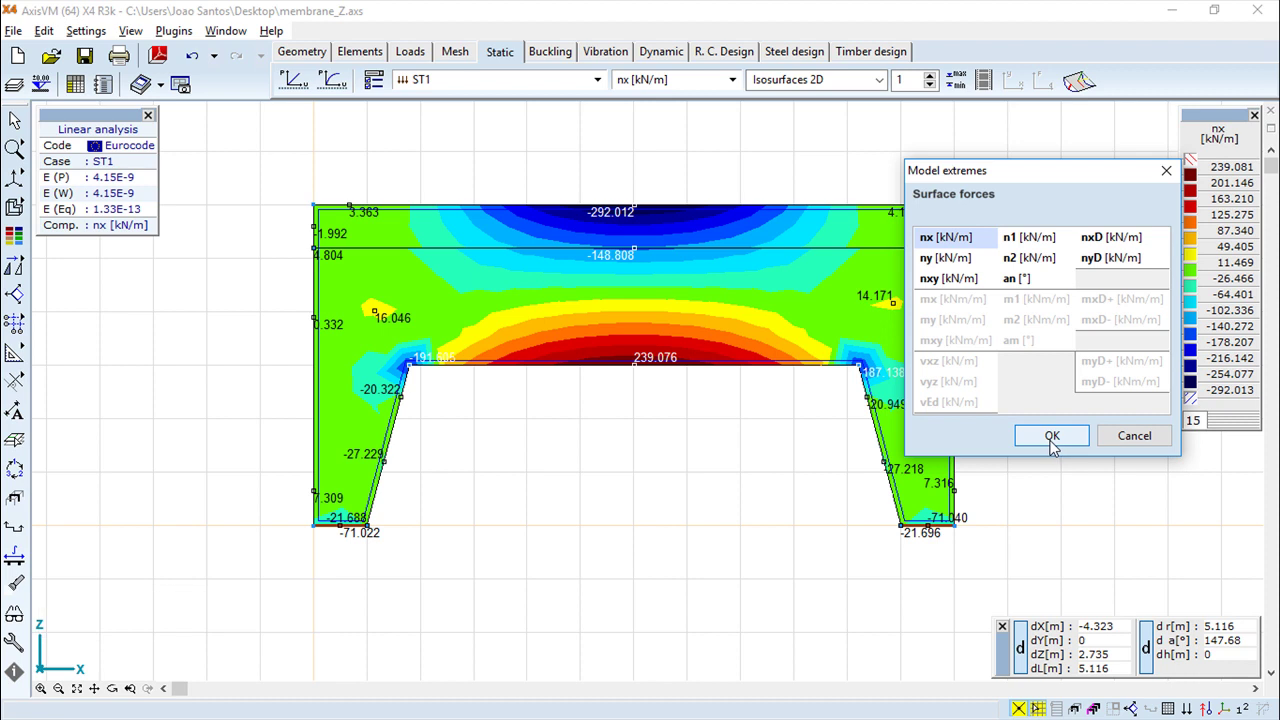
Locate the minimum nx, -292.012 at node 27, and the maximum, 239.076 at node 54
click(1050, 441)
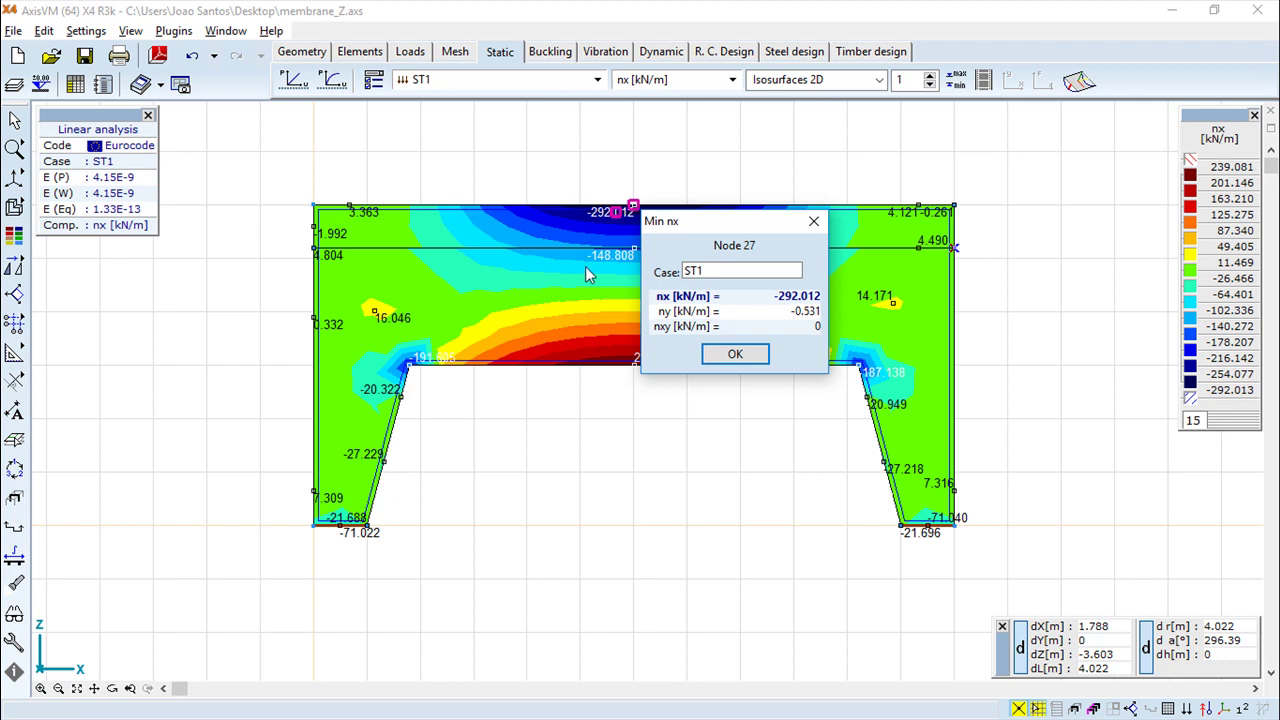
drag(742, 220, 170, 357)
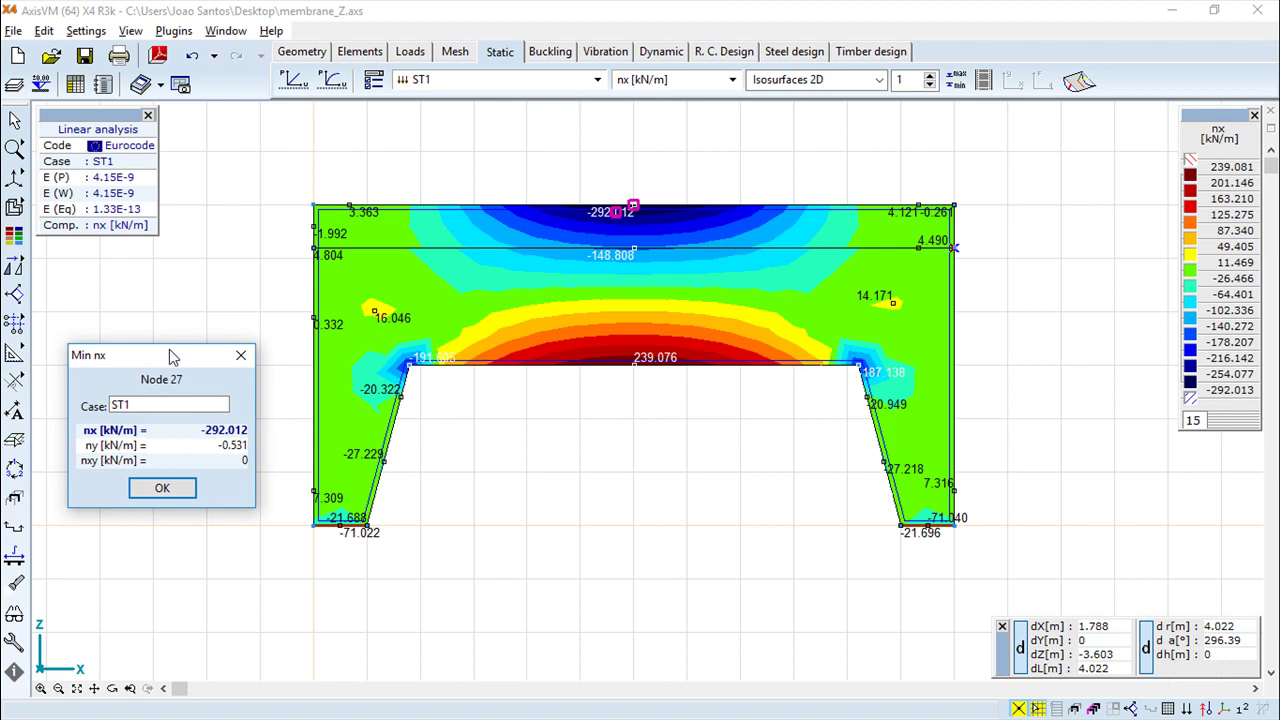
click(162, 489)
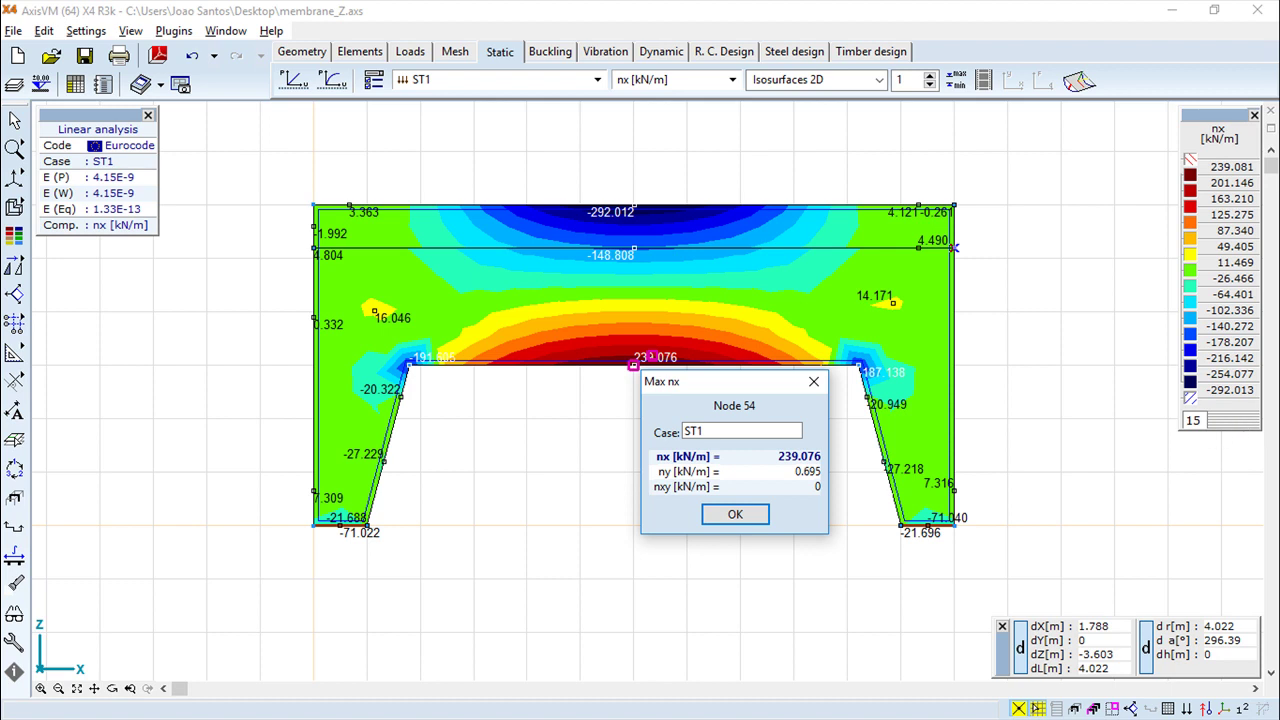
click(735, 514)
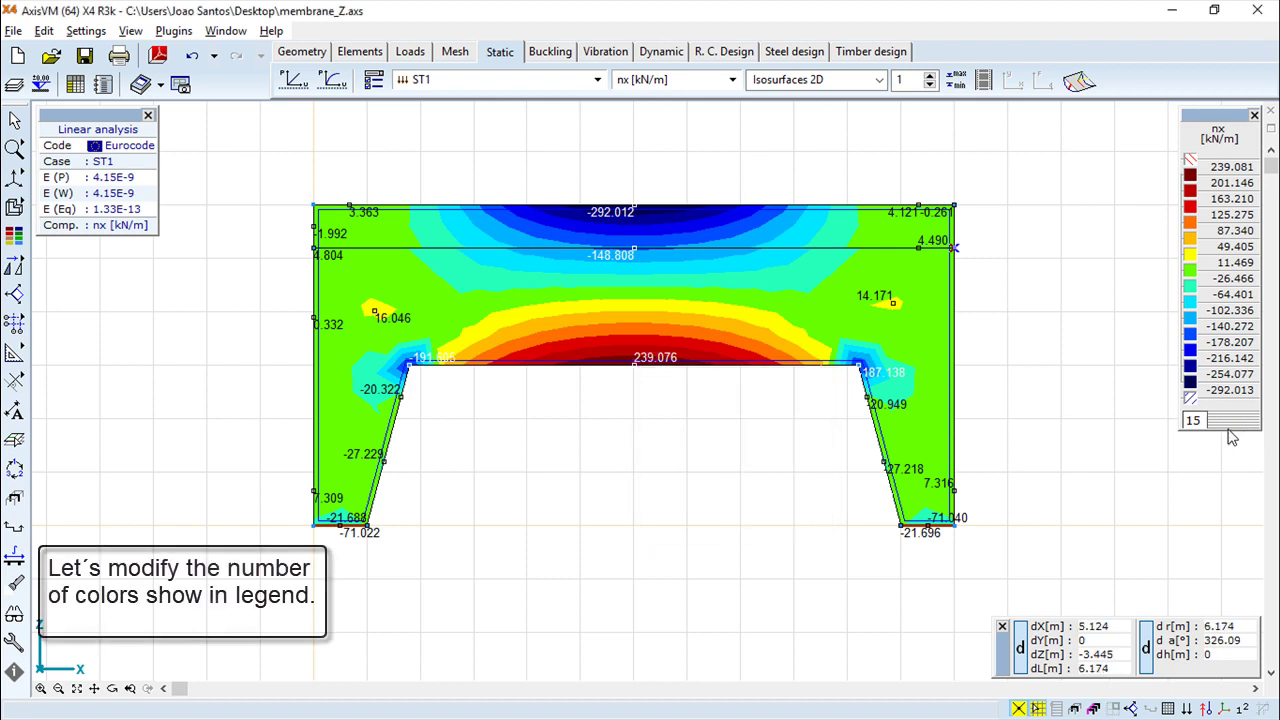
Open the nx Color legend setup dialog with 10 levels and move it to the screen centre
drag(1224, 432, 1233, 355)
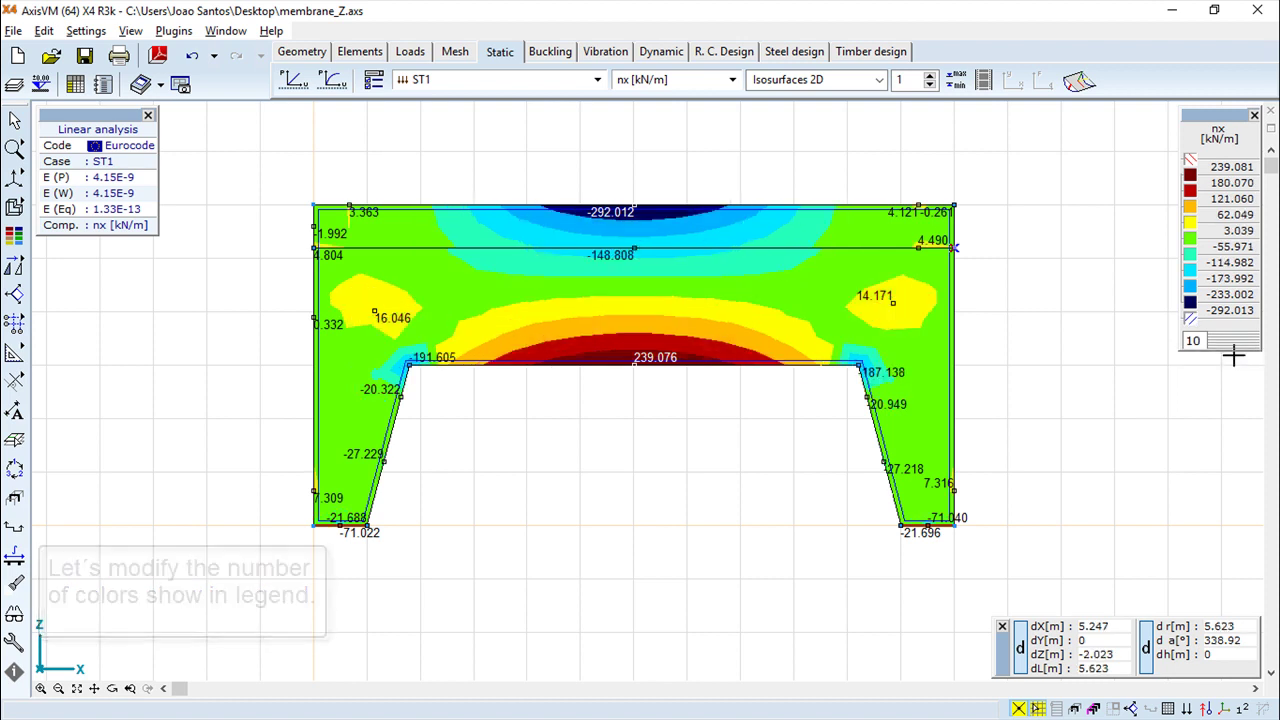
double_click(1228, 275)
drag(1012, 122, 755, 181)
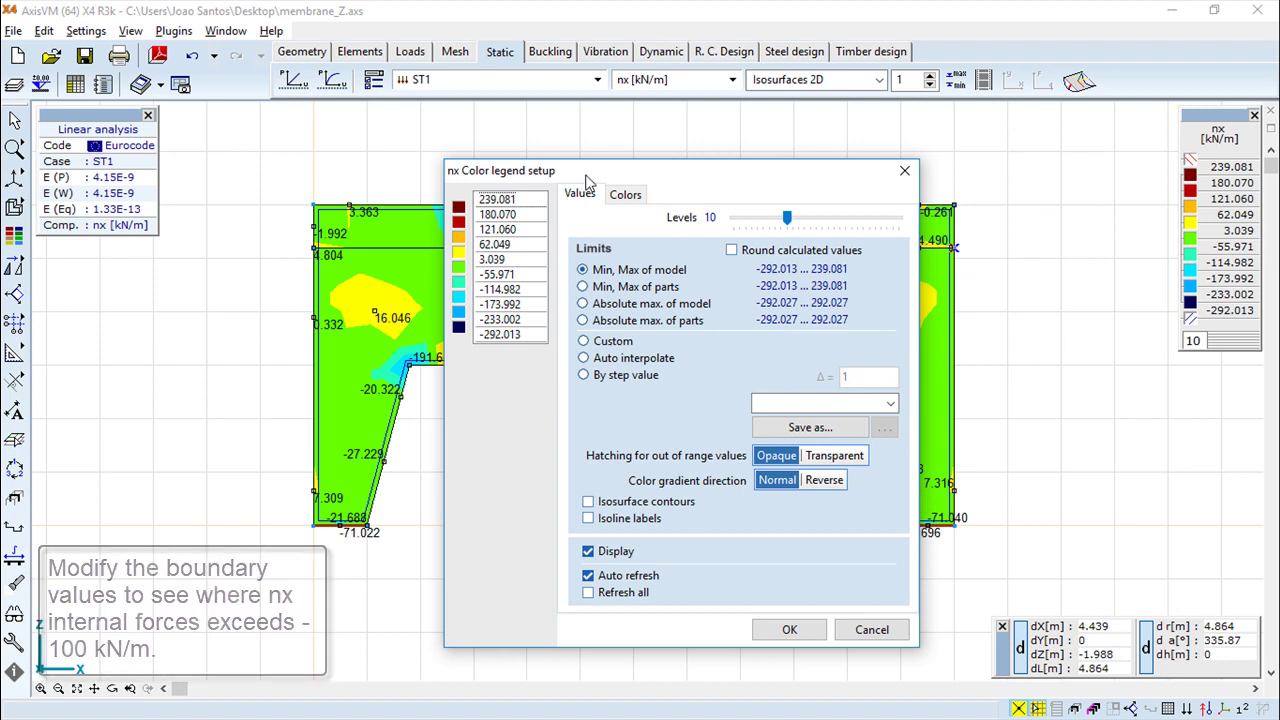
Change the lowest nx legend limit from -292.013 to -100 and apply it
click(520, 336)
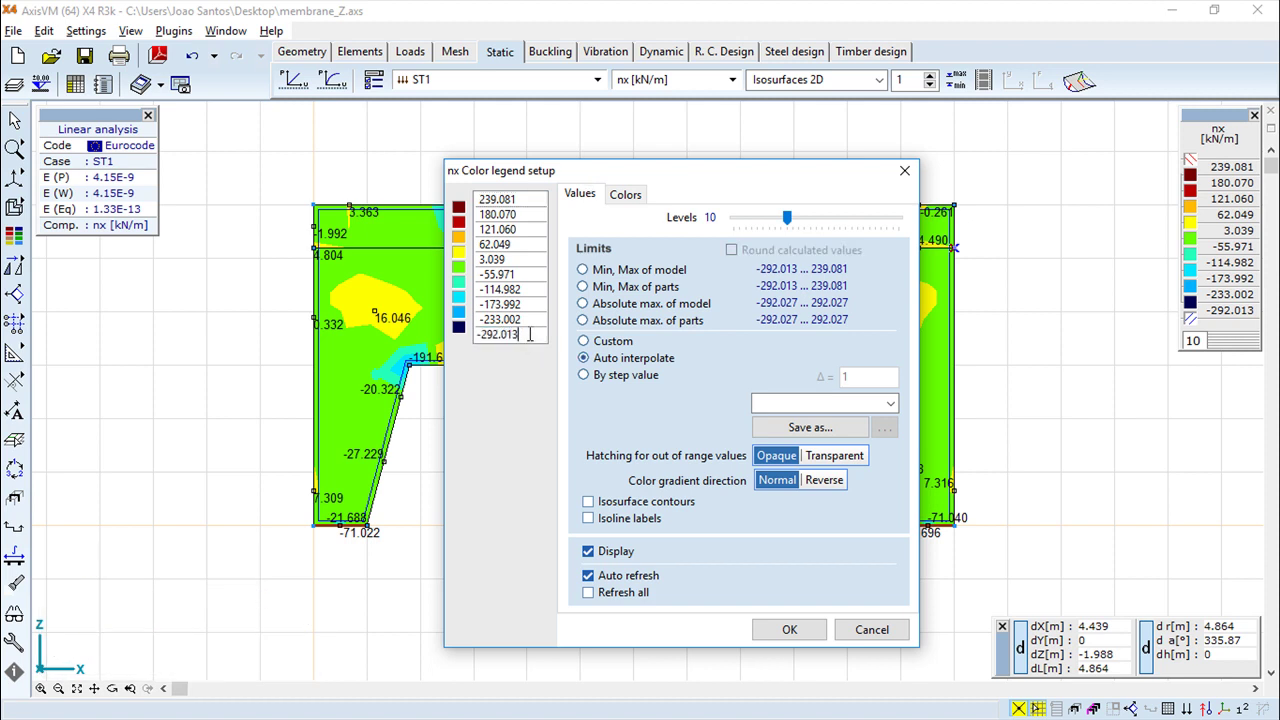
key(BackSpace)
key(BackSpace)
key(BackSpace)
key(BackSpace)
key(BackSpace)
key(BackSpace)
key(BackSpace)
text(100)
click(789, 629)
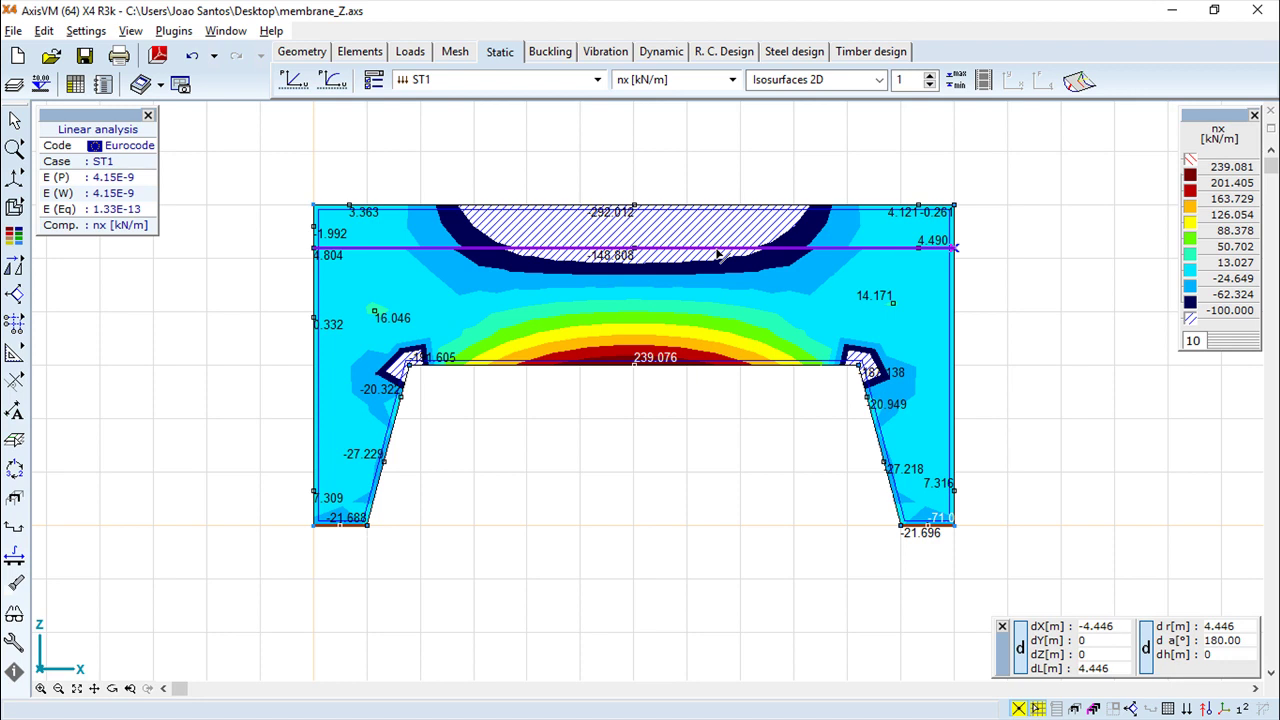
Switch the nx display mode from Isosurfaces 2D to Isolines
click(879, 80)
click(775, 147)
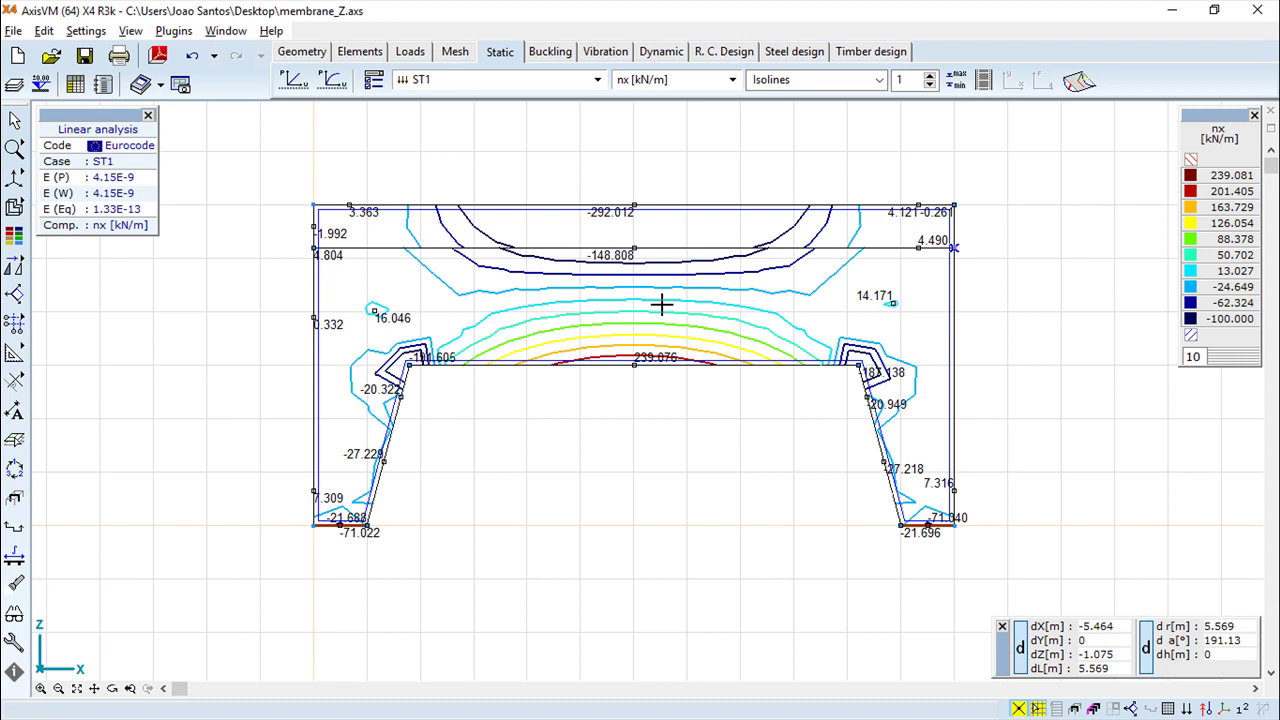
click(733, 79)
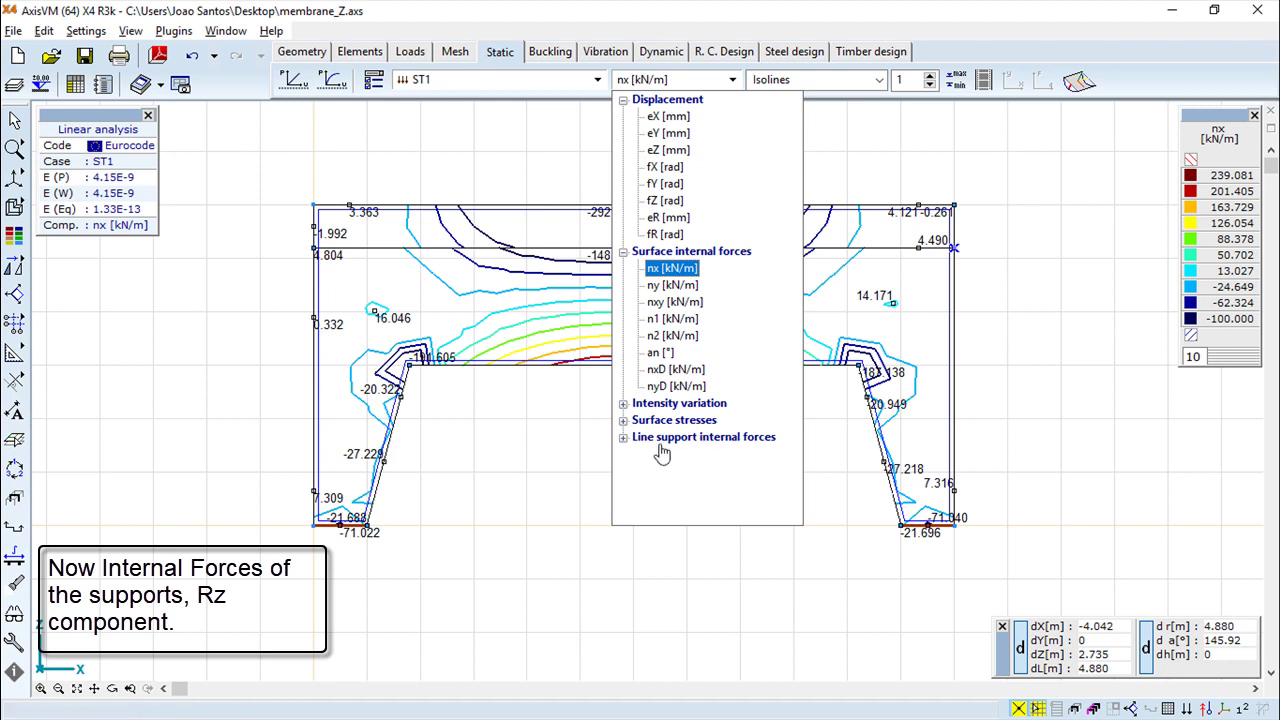
Show the line support Rz diagram (-463.255 to -186.332 kN/m) and open Display parameters
click(623, 437)
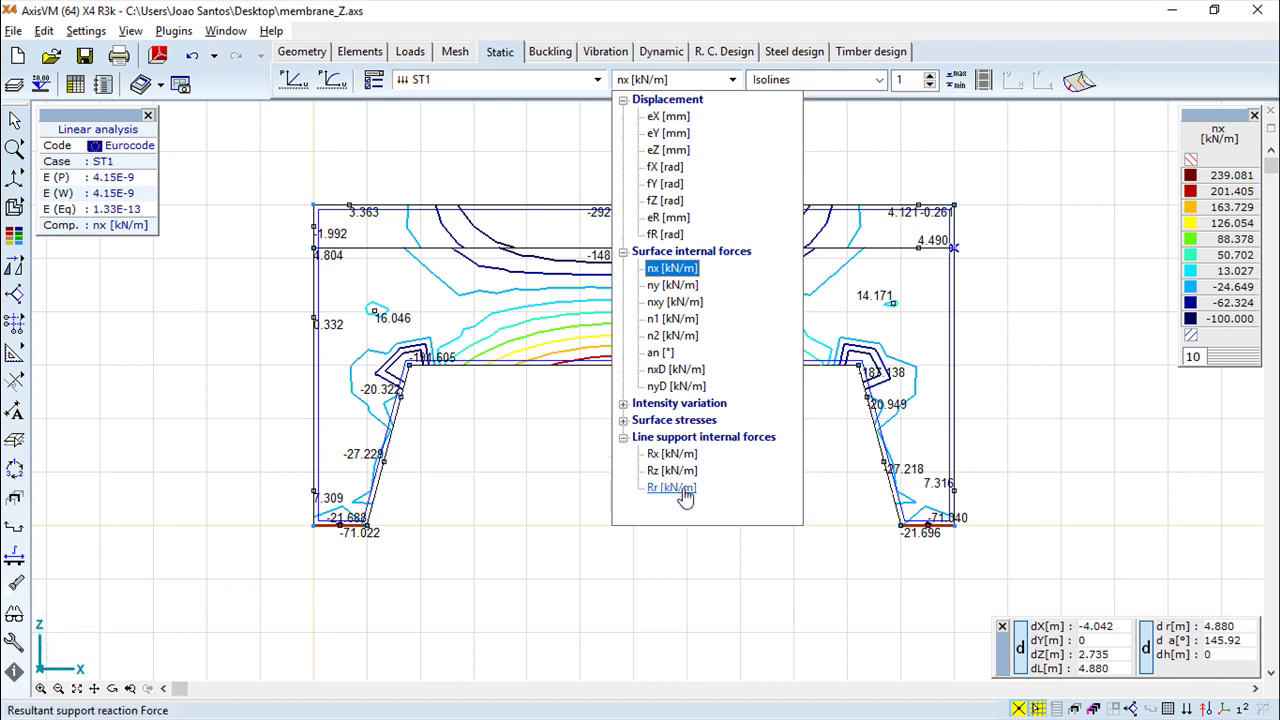
click(672, 470)
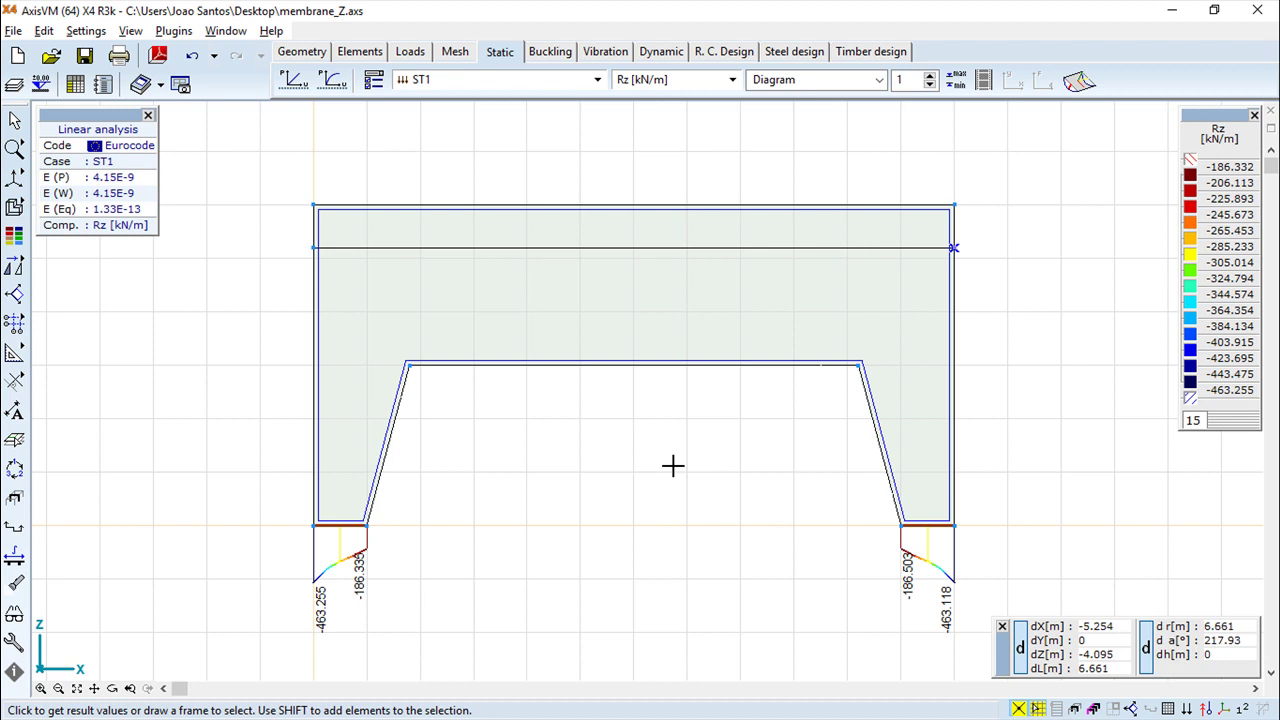
click(374, 80)
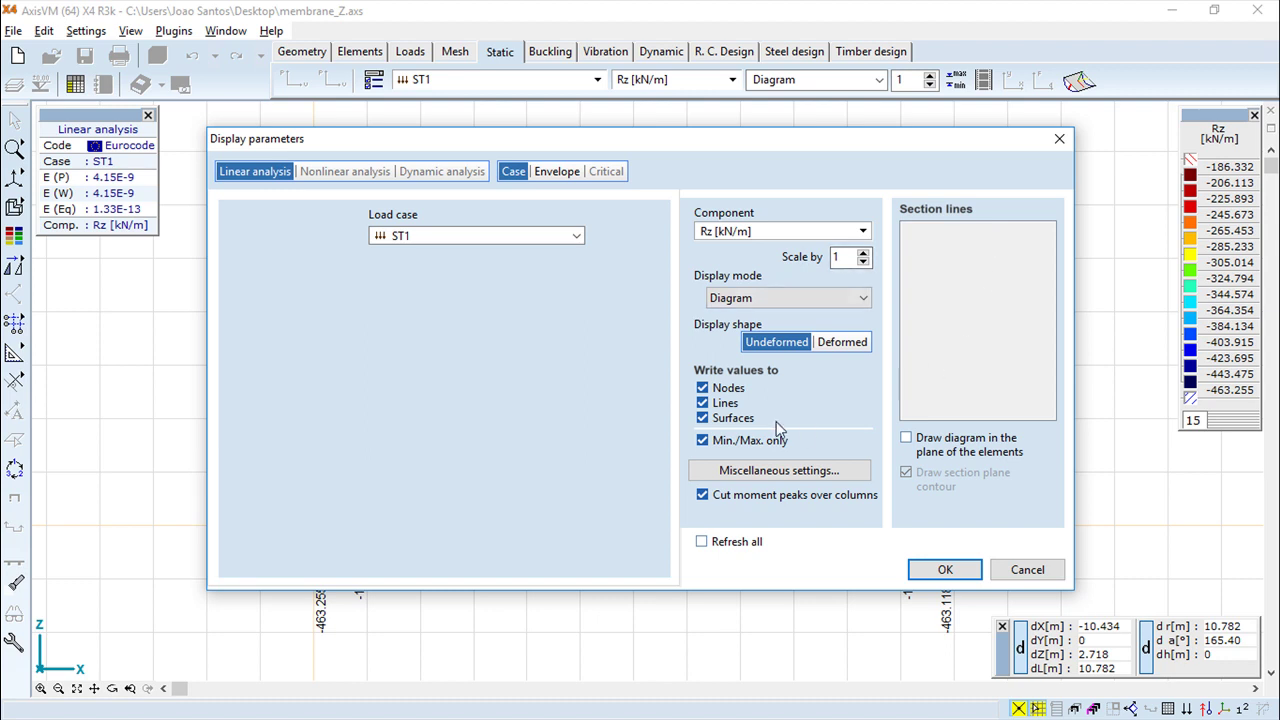
Write Rz values on lines only, without Nodes and Surfaces, then move to R.C. Design
click(702, 387)
click(703, 418)
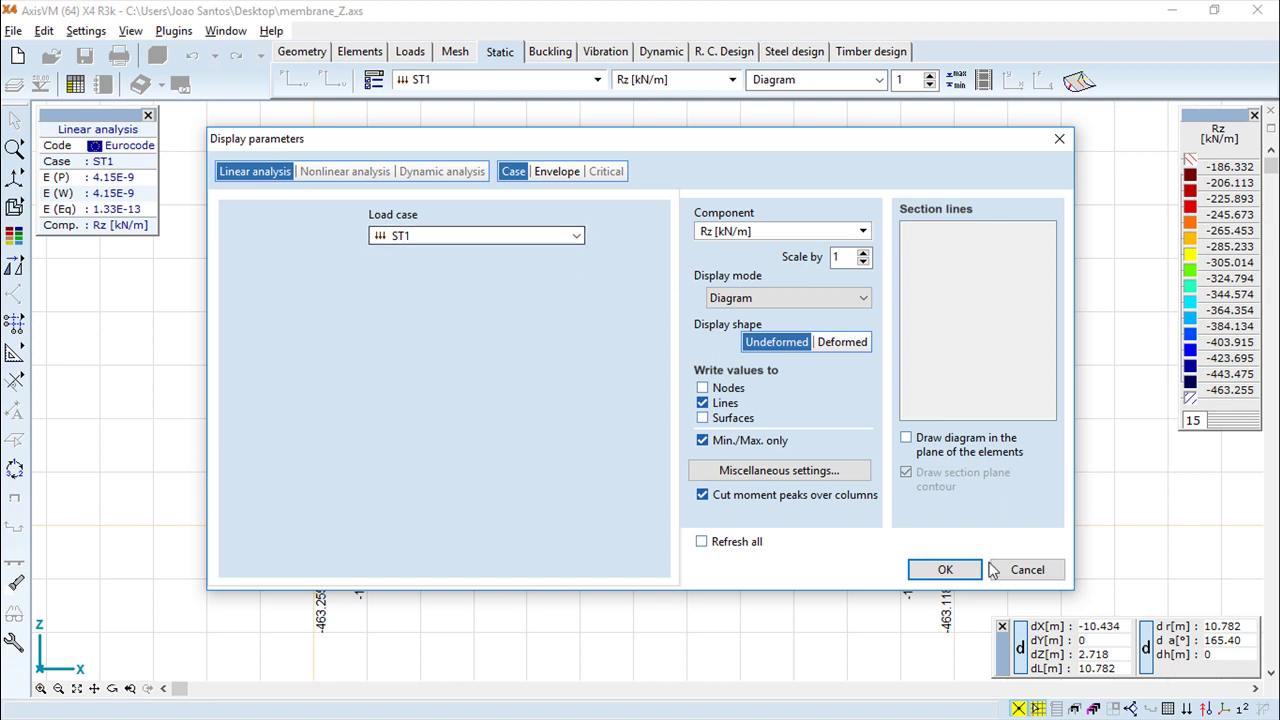
click(958, 568)
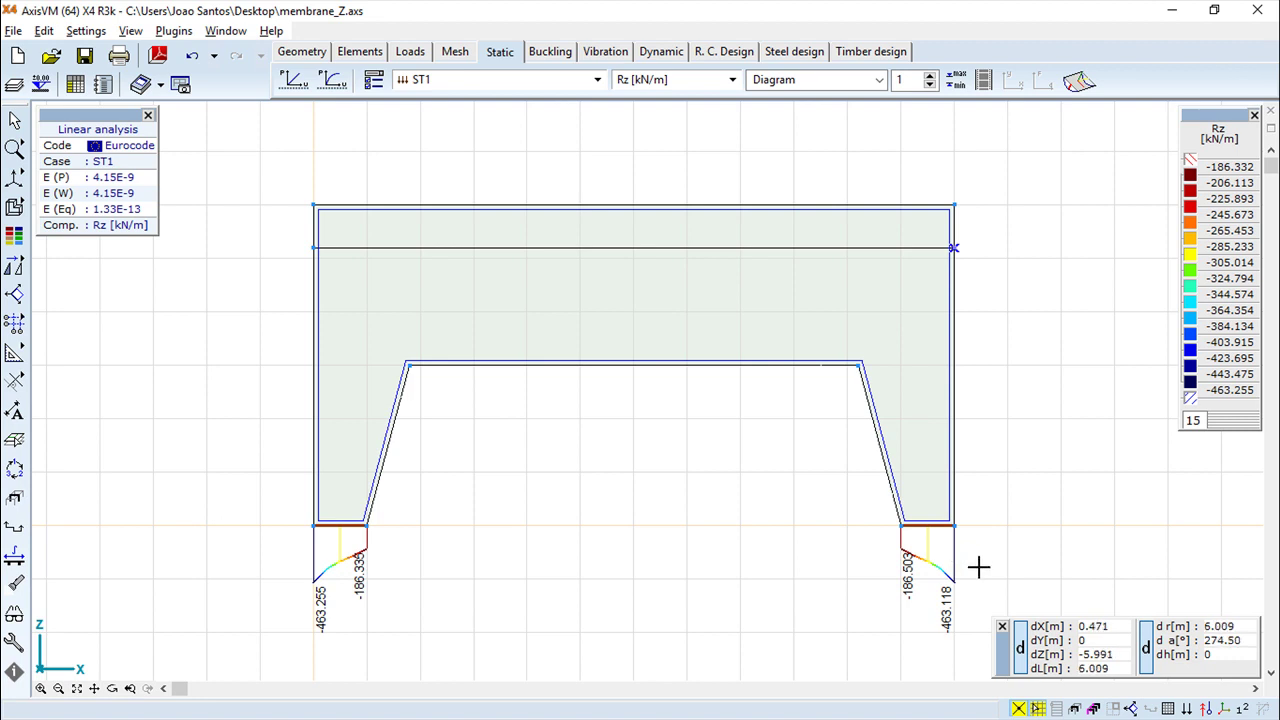
click(955, 457)
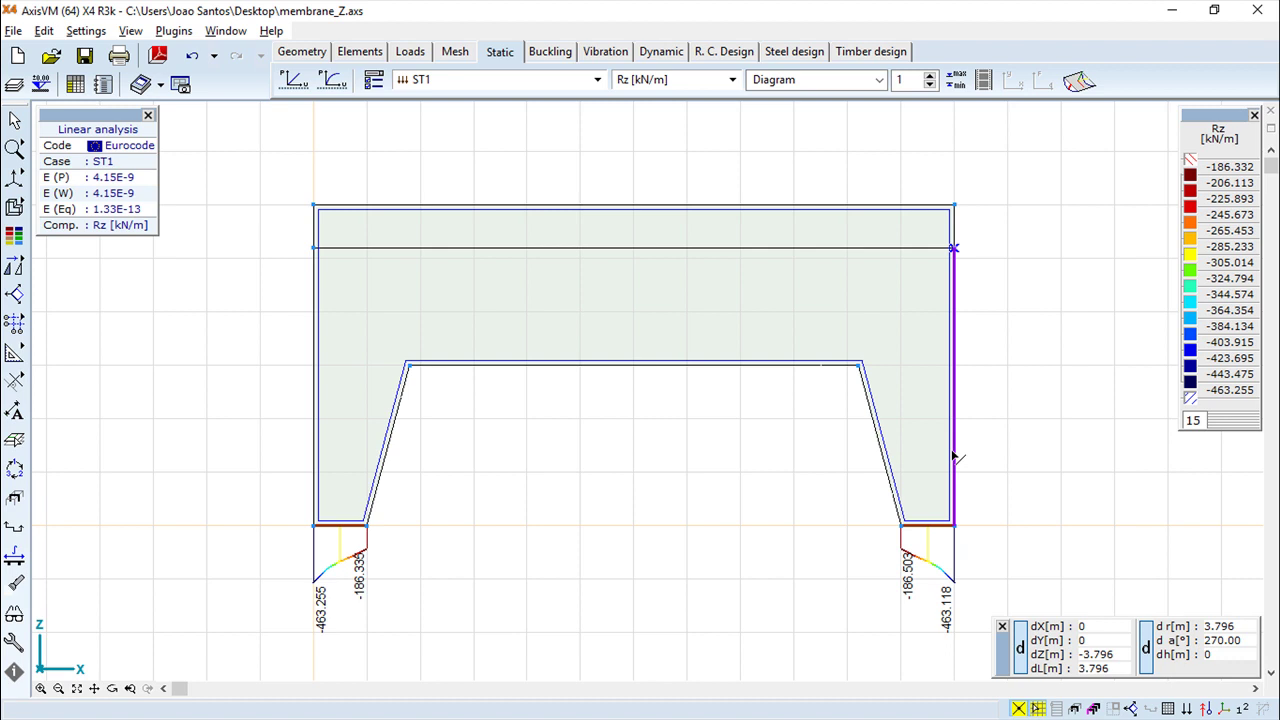
click(730, 55)
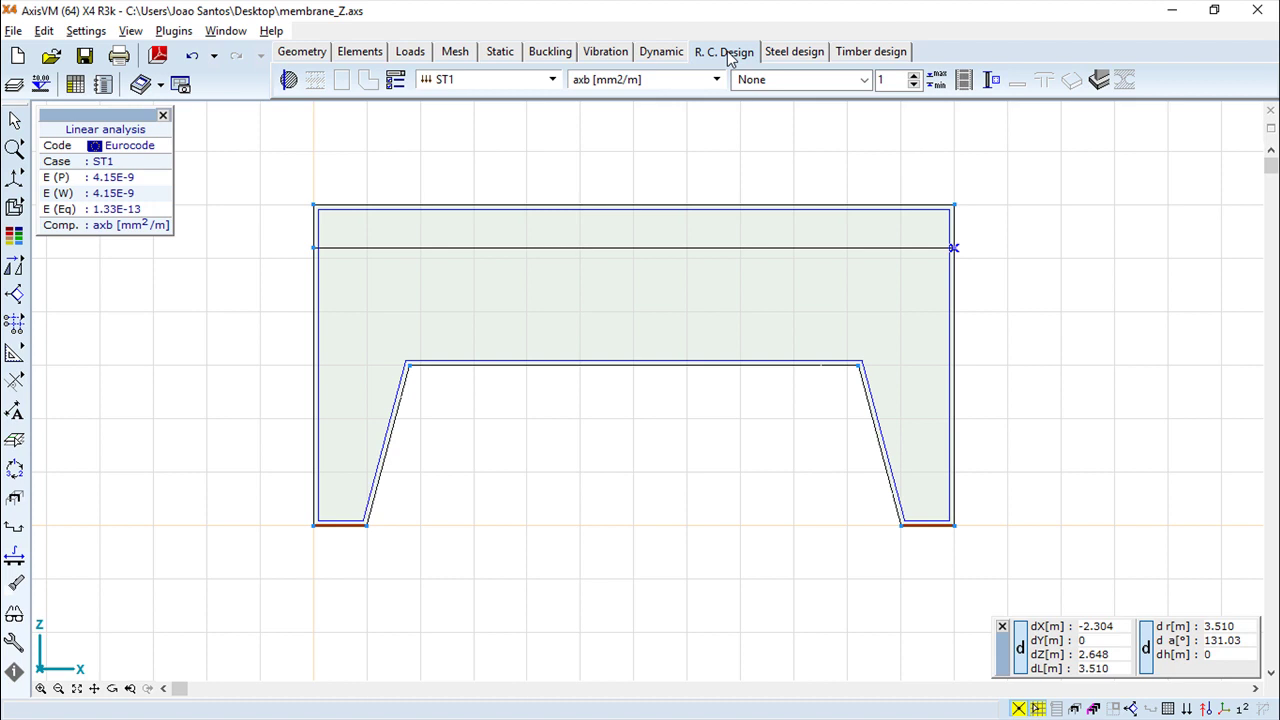
Select the entire wall with All (*) and open its Eurocode surface reinforcement parameters
click(288, 80)
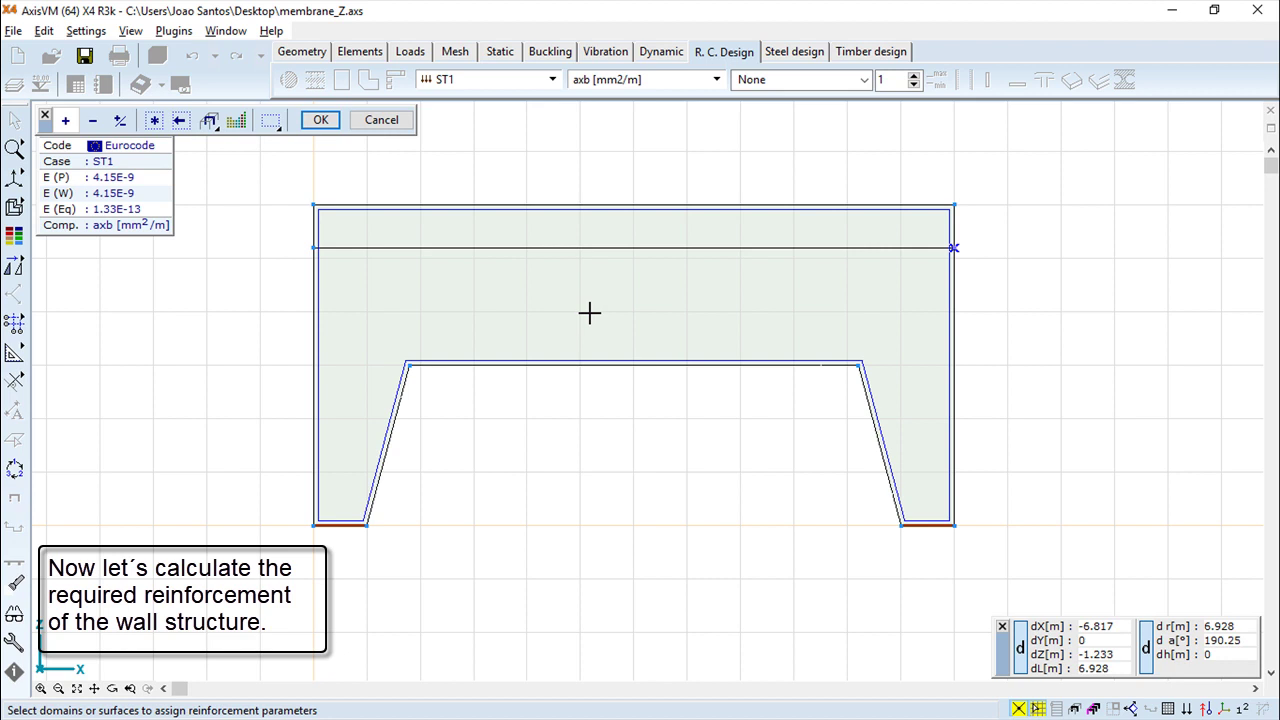
click(158, 124)
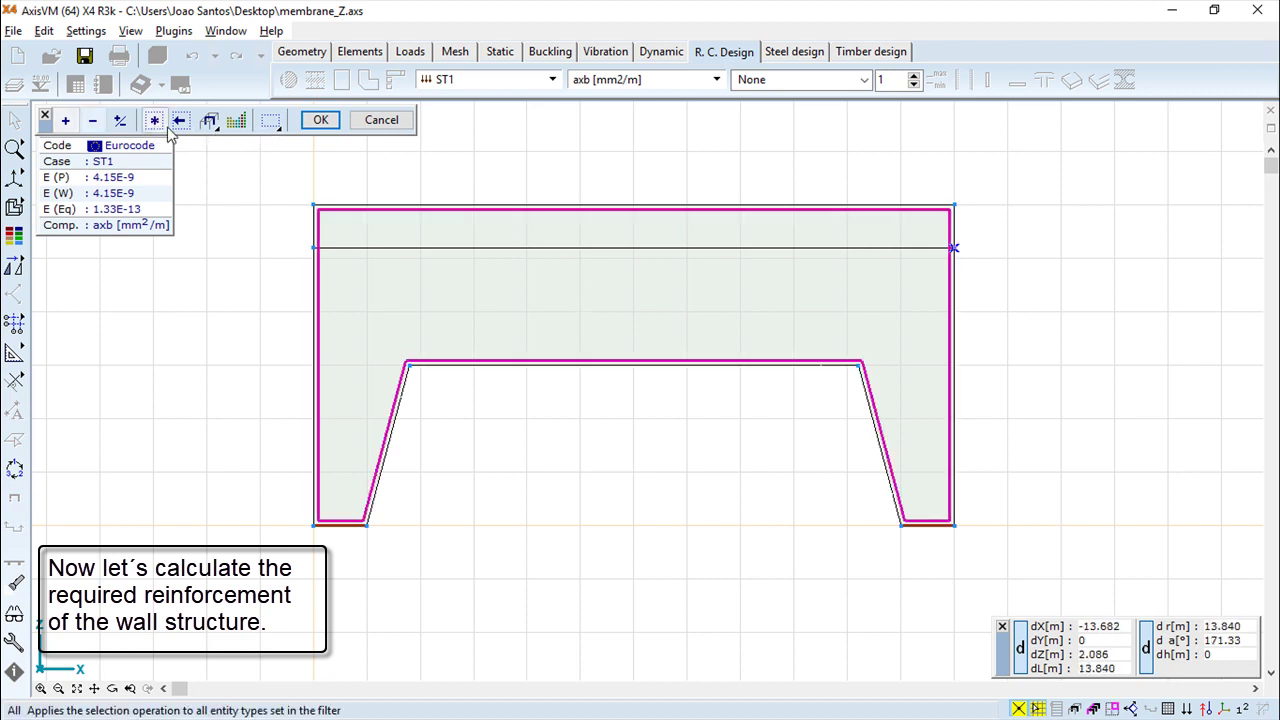
click(320, 120)
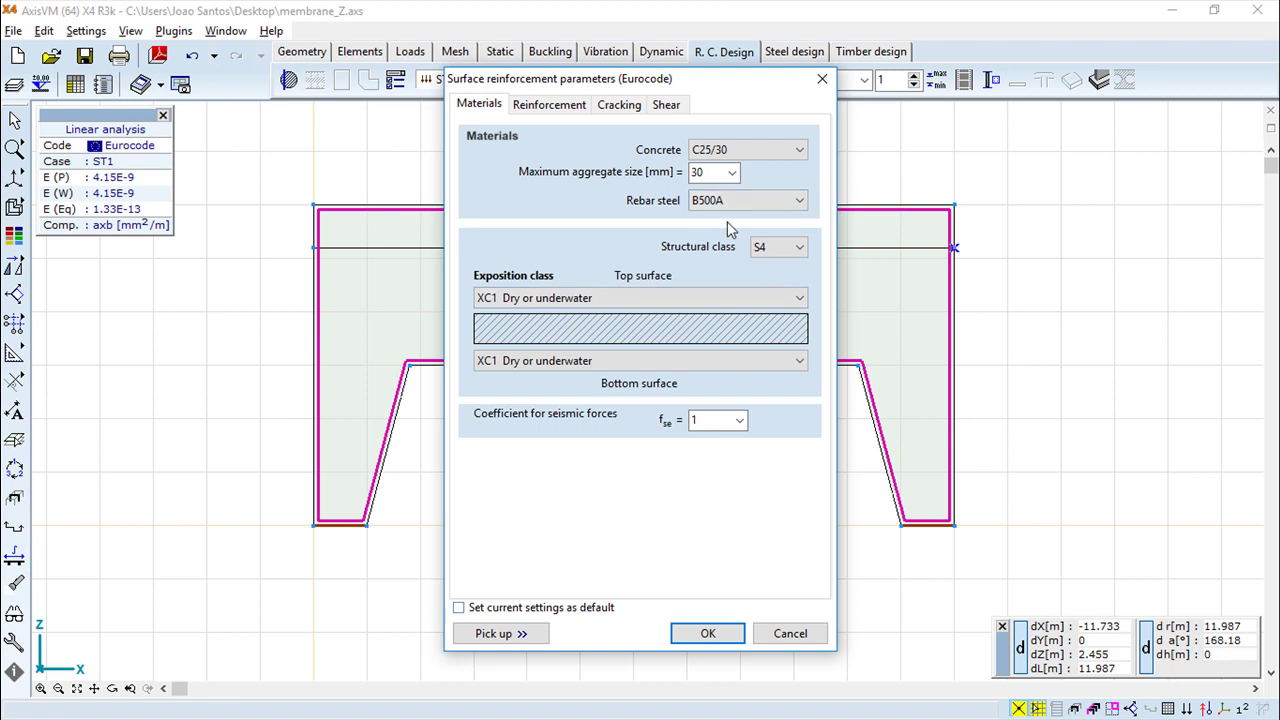
Set structural class S3 and XC2 exposure on top and bottom, then calculate axb reinforcement
click(802, 249)
click(772, 303)
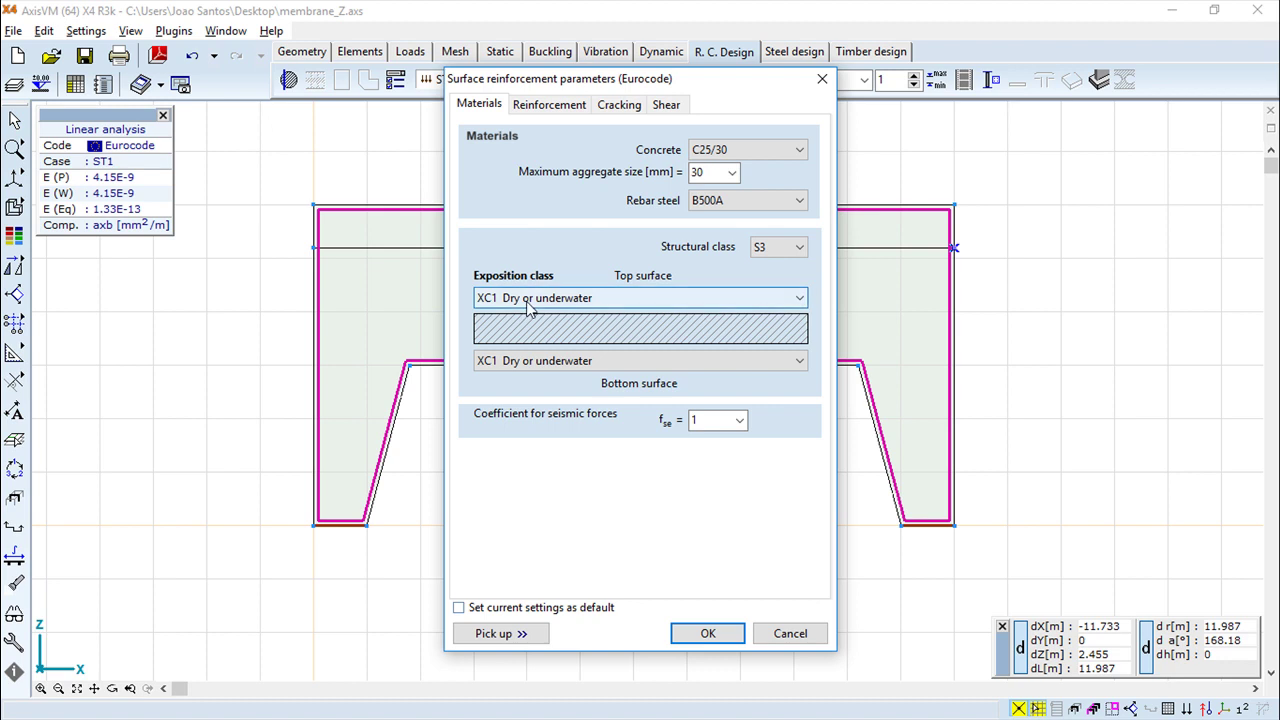
click(790, 299)
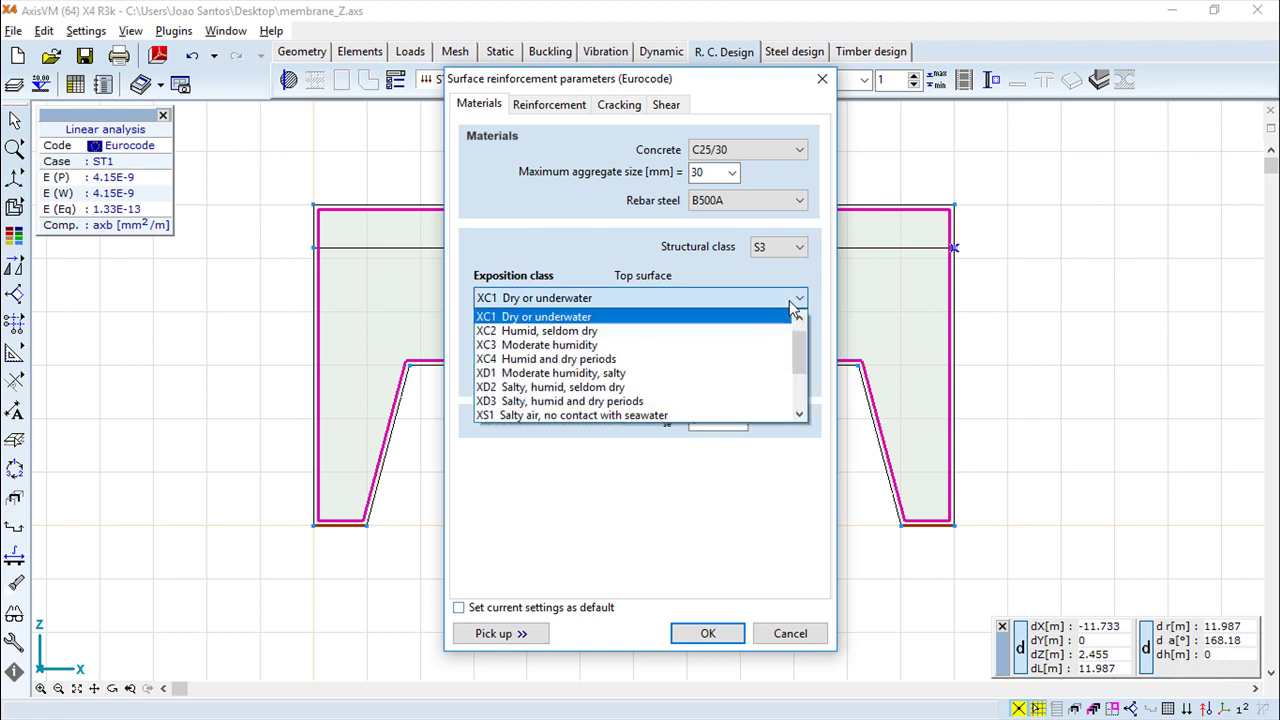
click(562, 332)
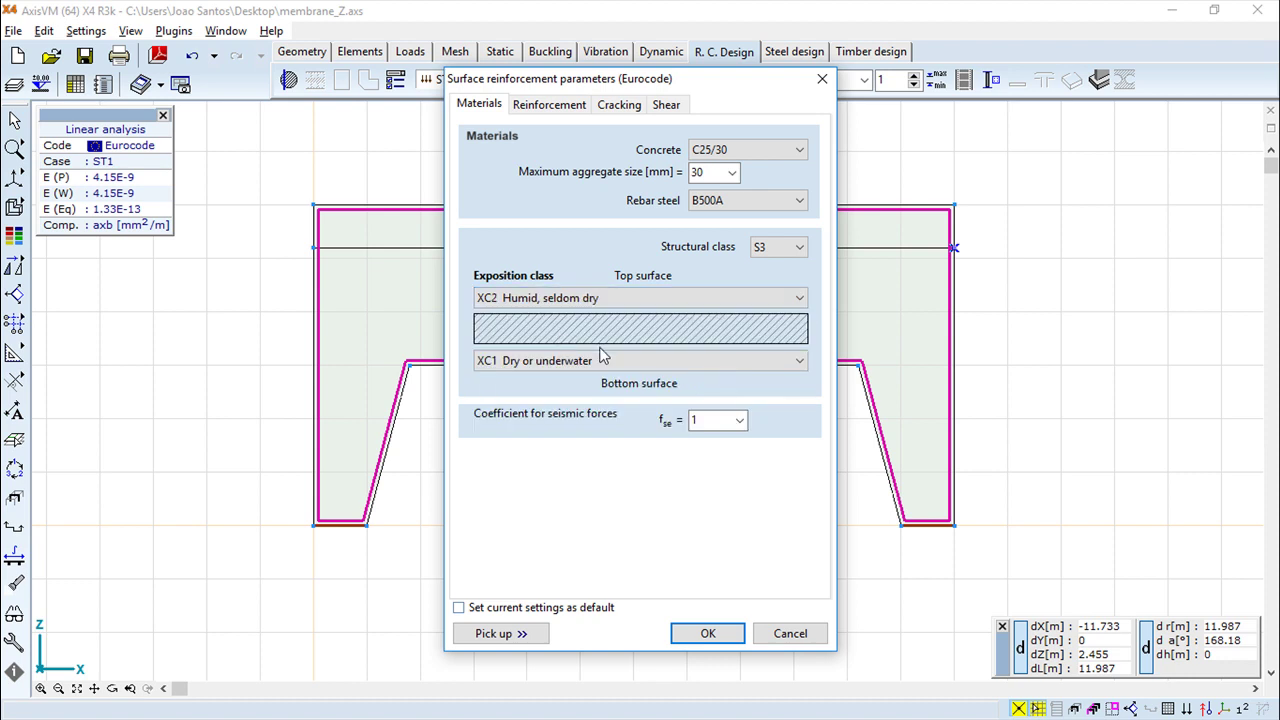
click(781, 368)
click(558, 394)
click(706, 633)
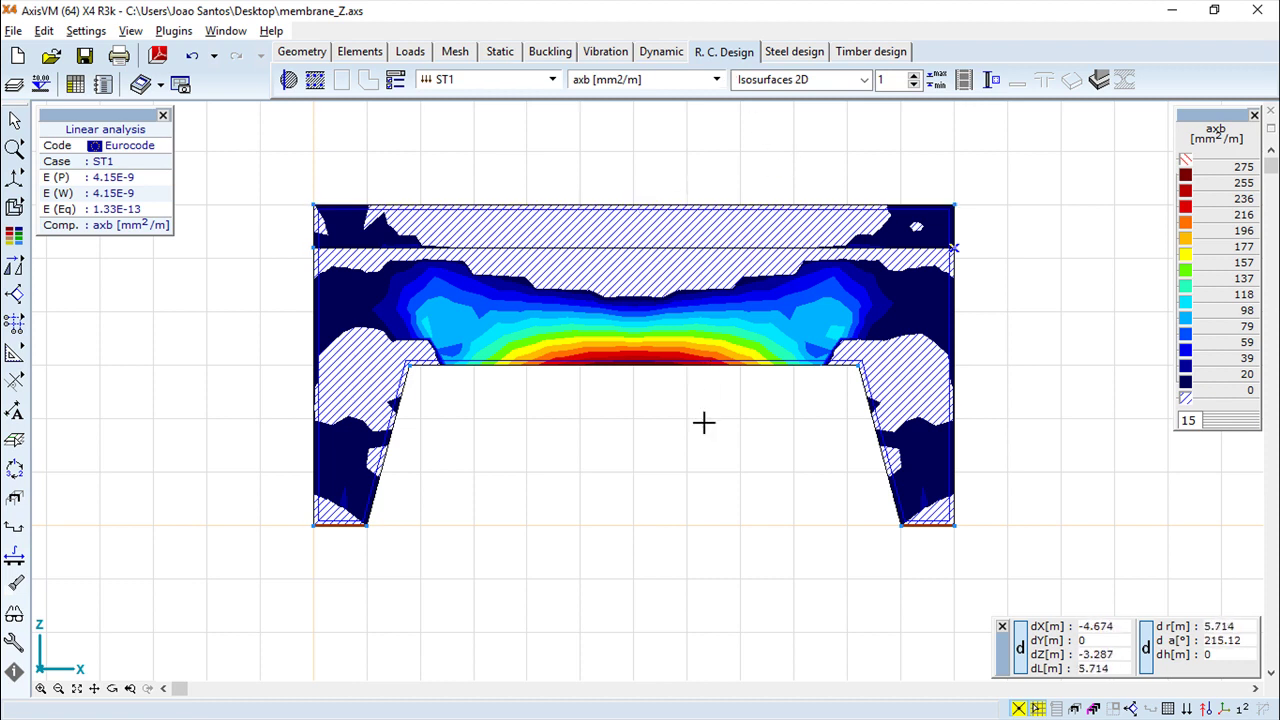
scroll(703, 423, up, 1)
middle_drag(709, 429, 718, 480)
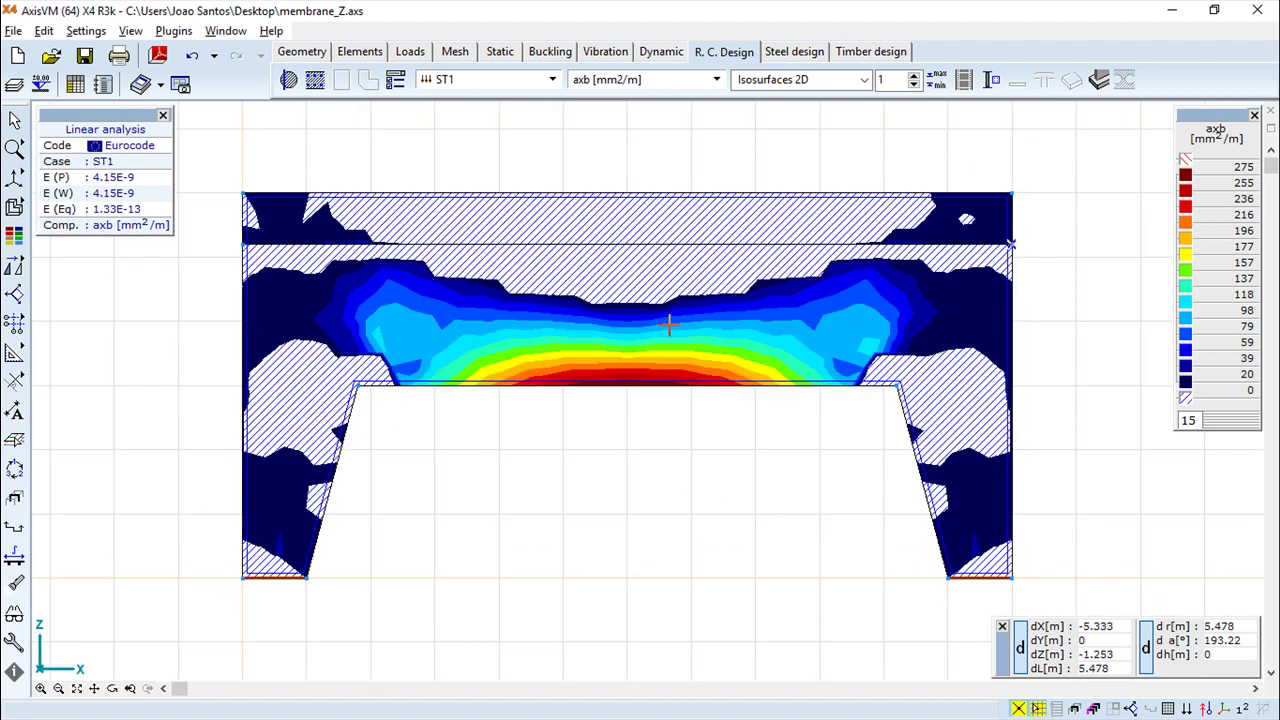